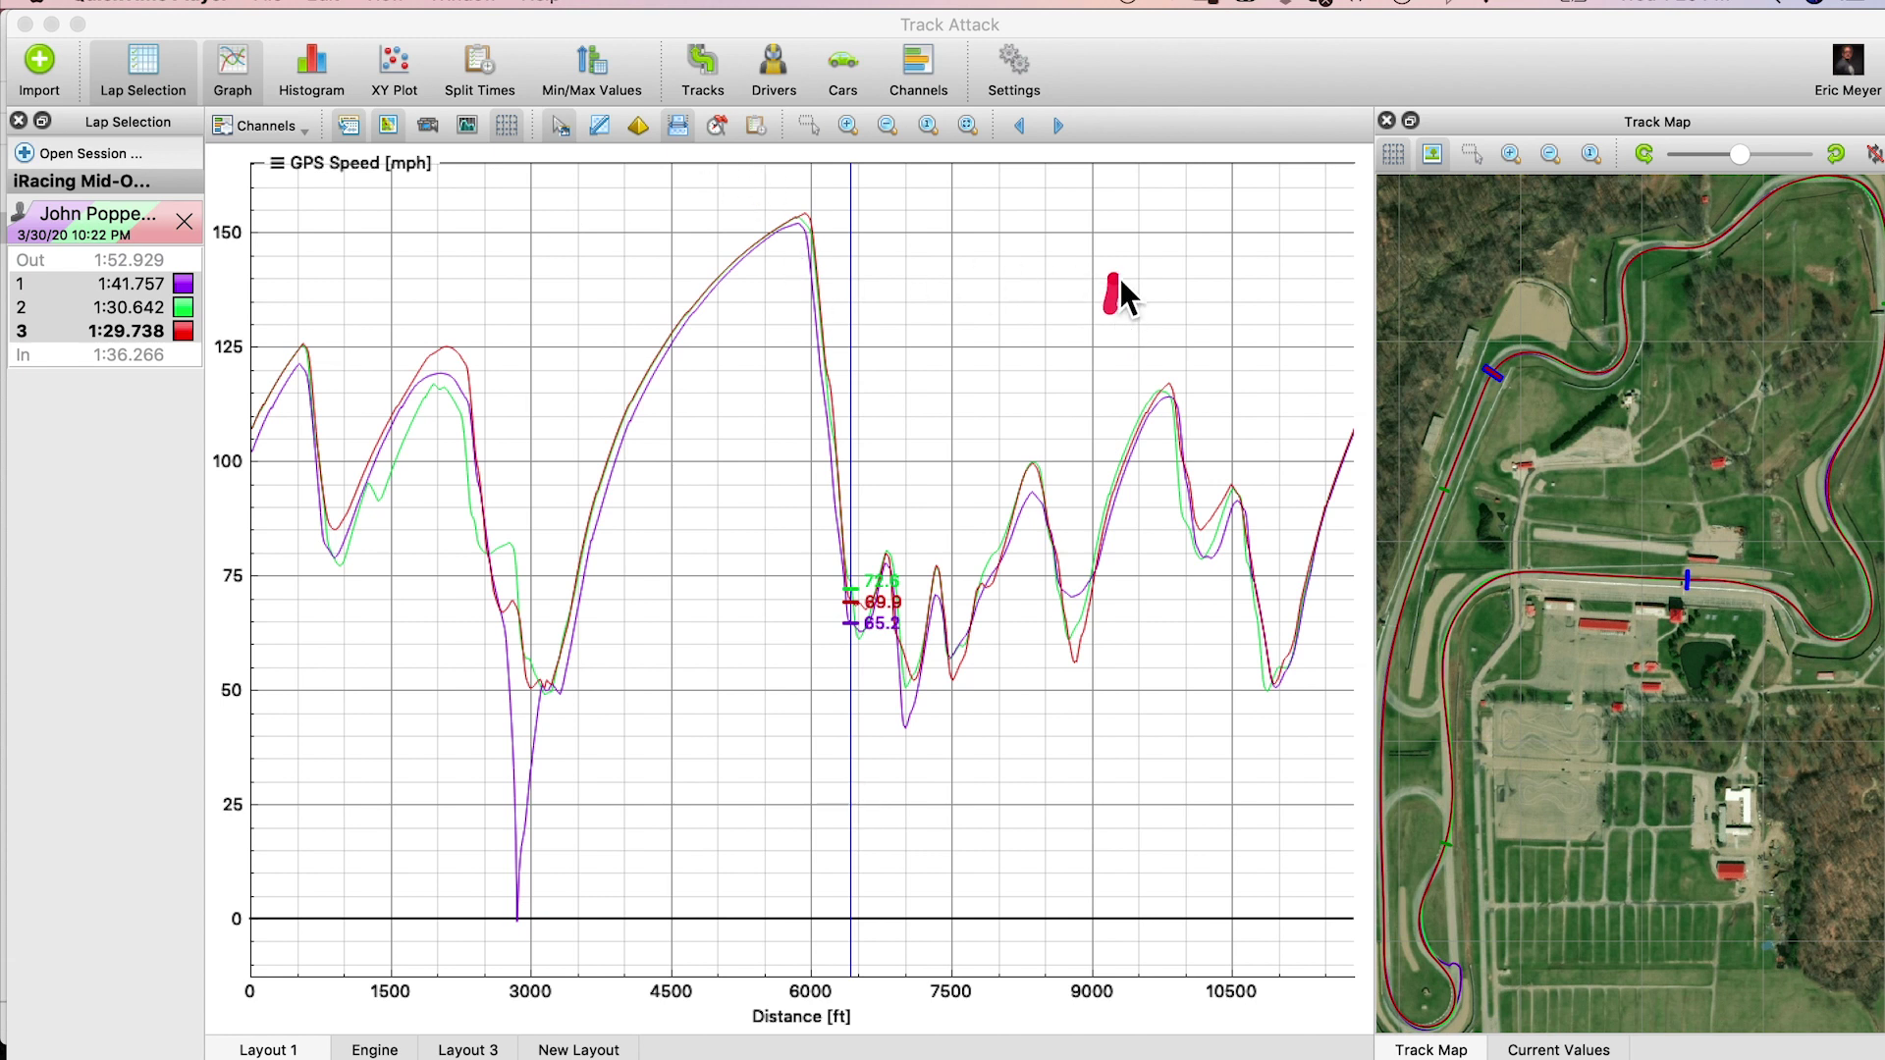
pyautogui.moveTo(1119, 277); pyautogui.dragTo(1027, 295)
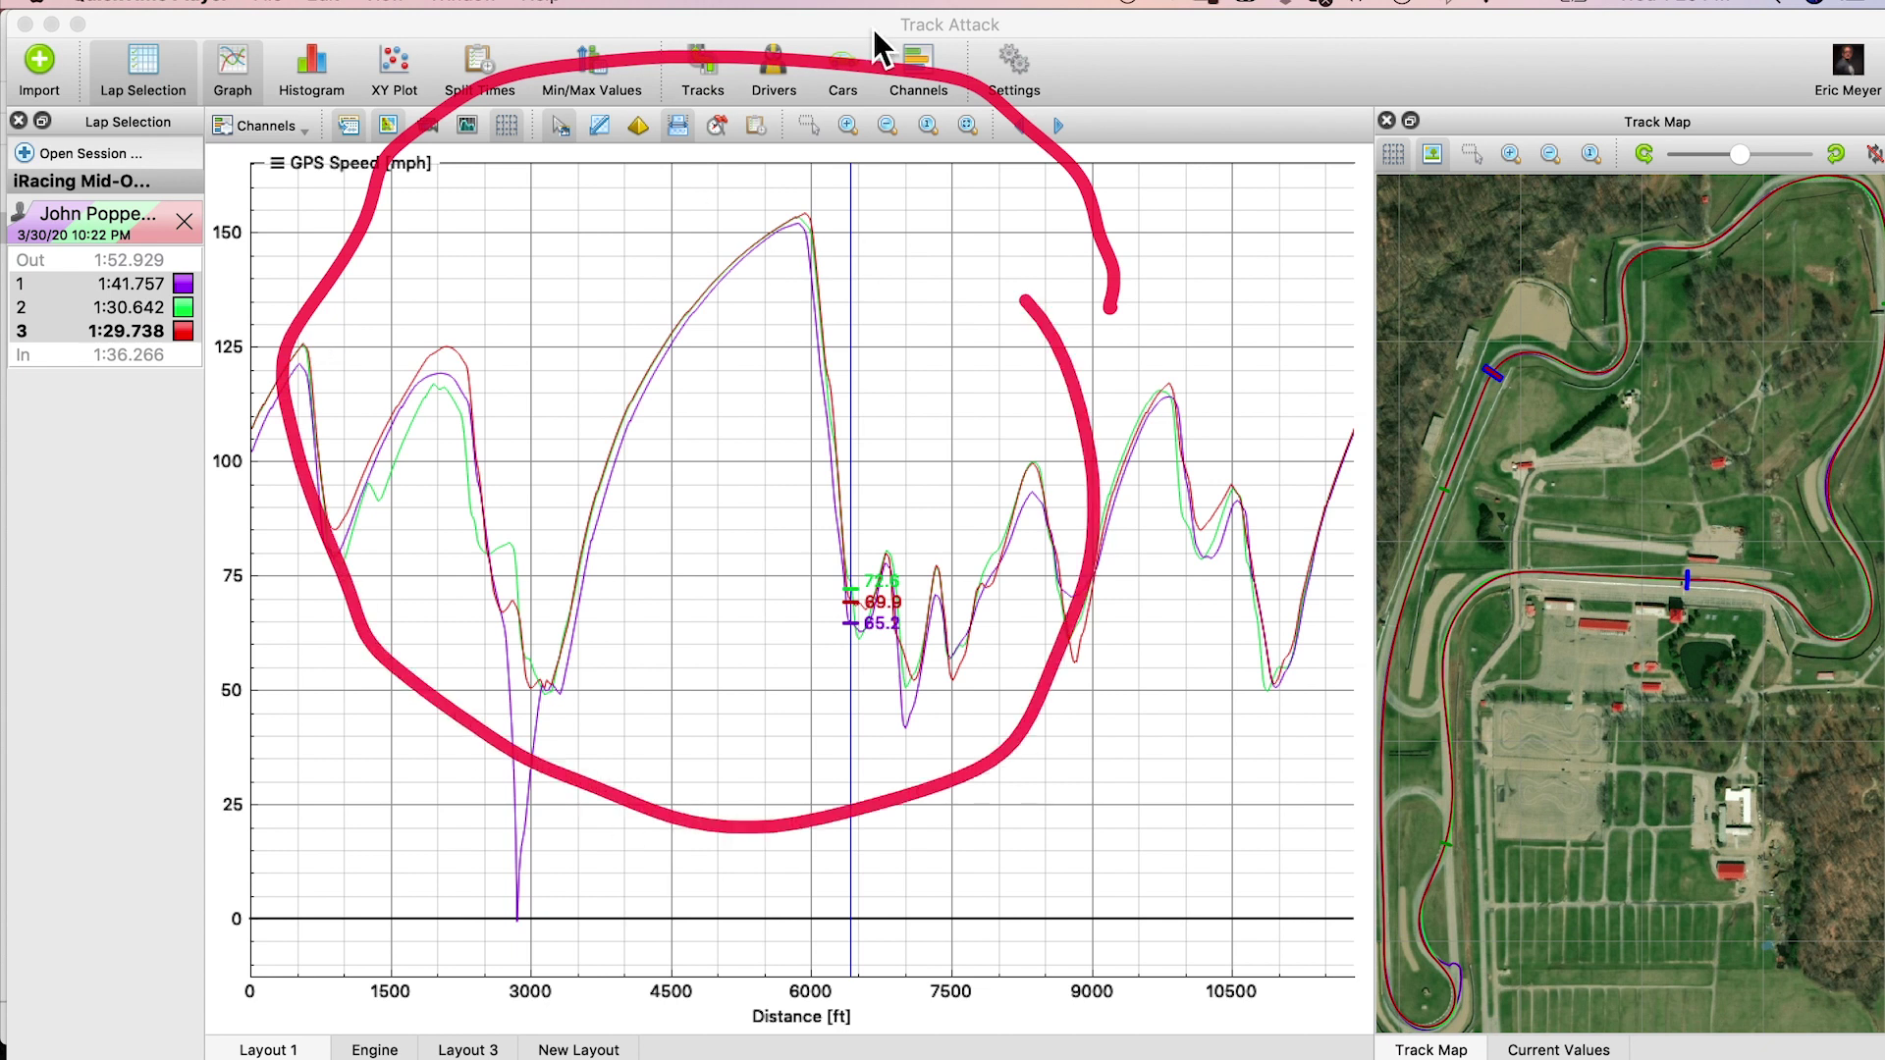
pyautogui.moveTo(1696, 496); pyautogui.dragTo(1760, 557)
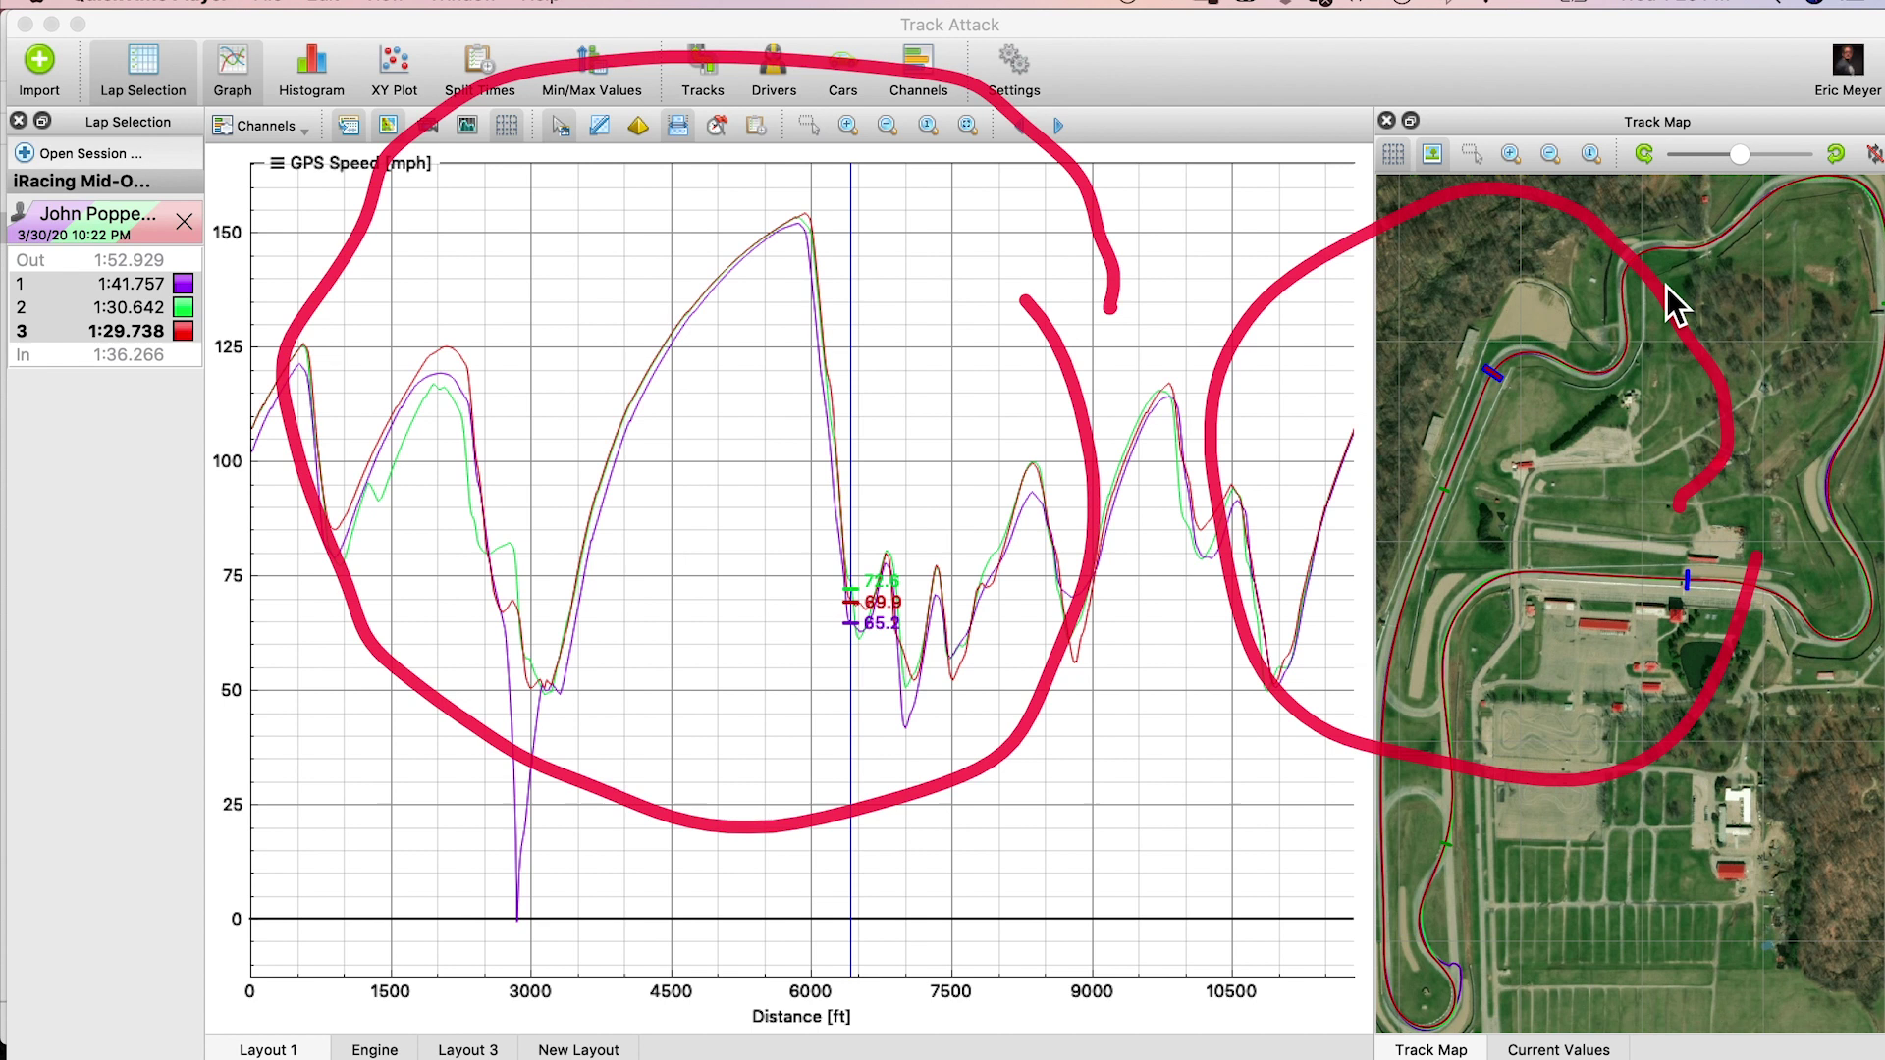
pyautogui.press('Escape')
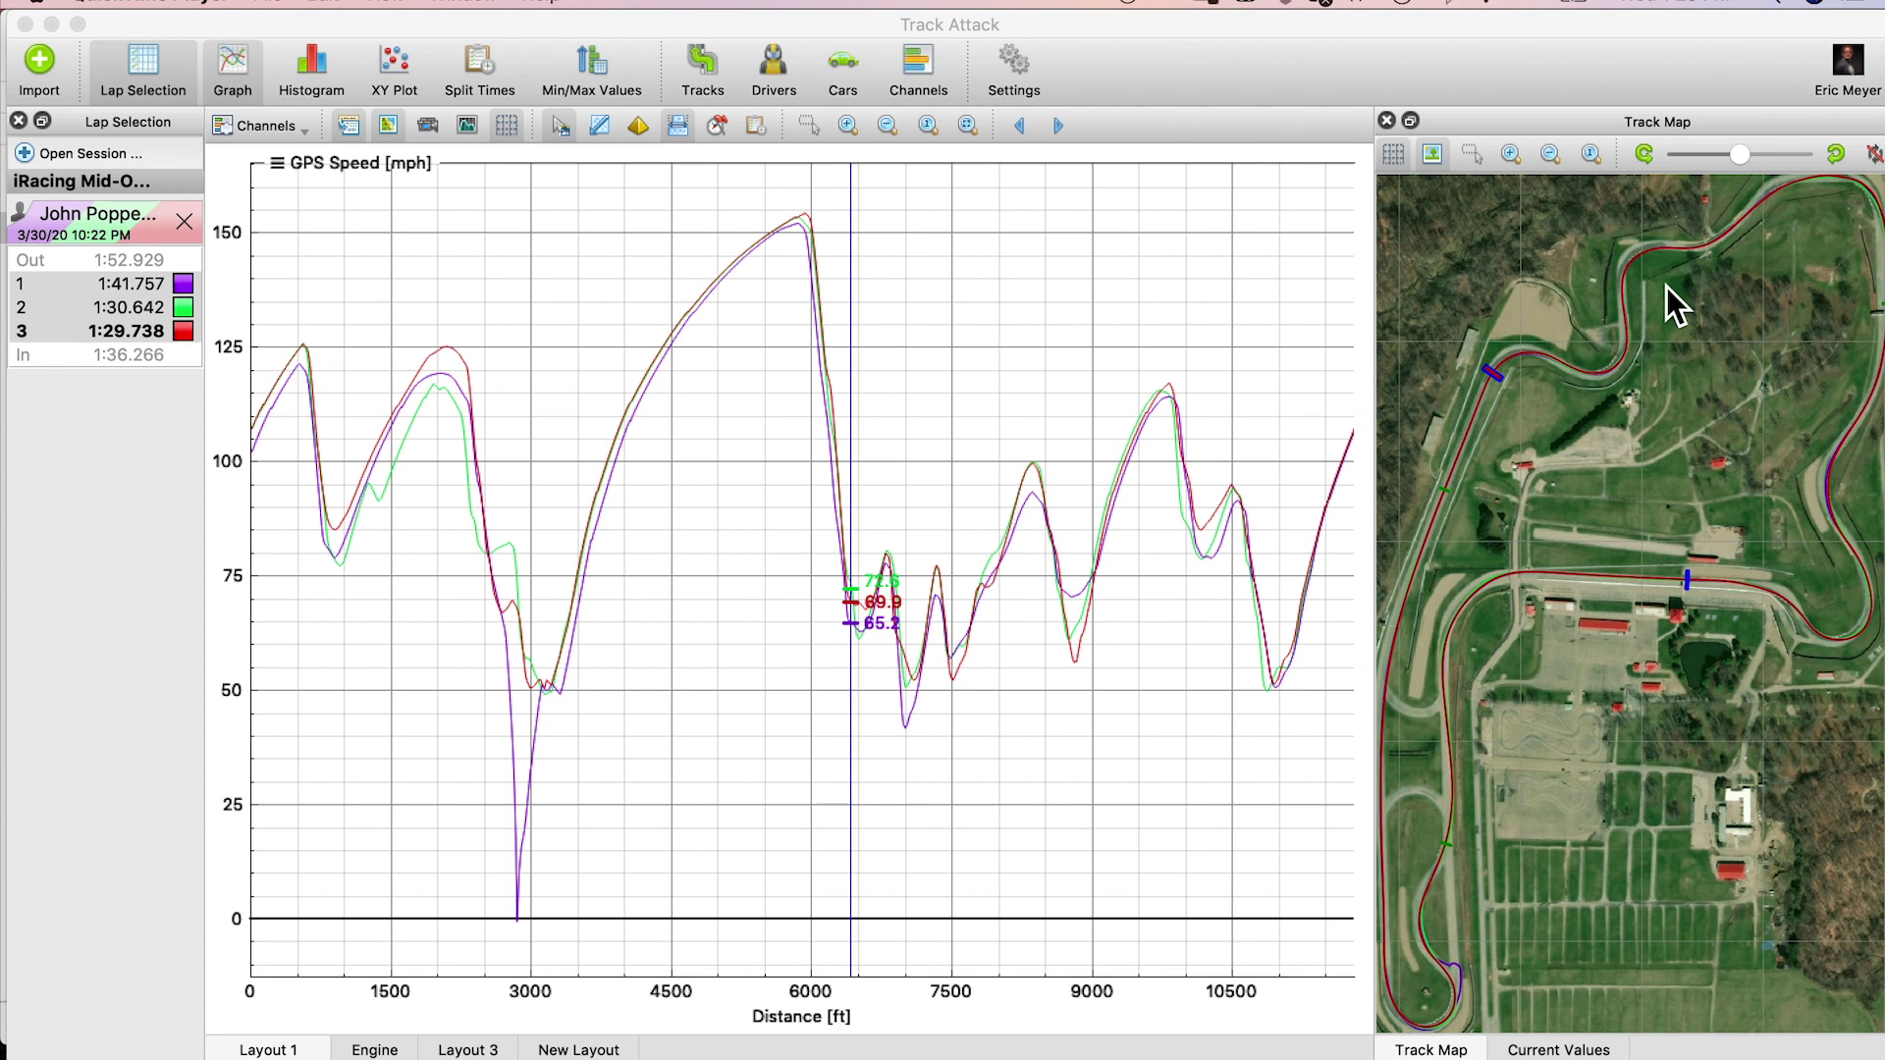
pyautogui.moveTo(259, 1049)
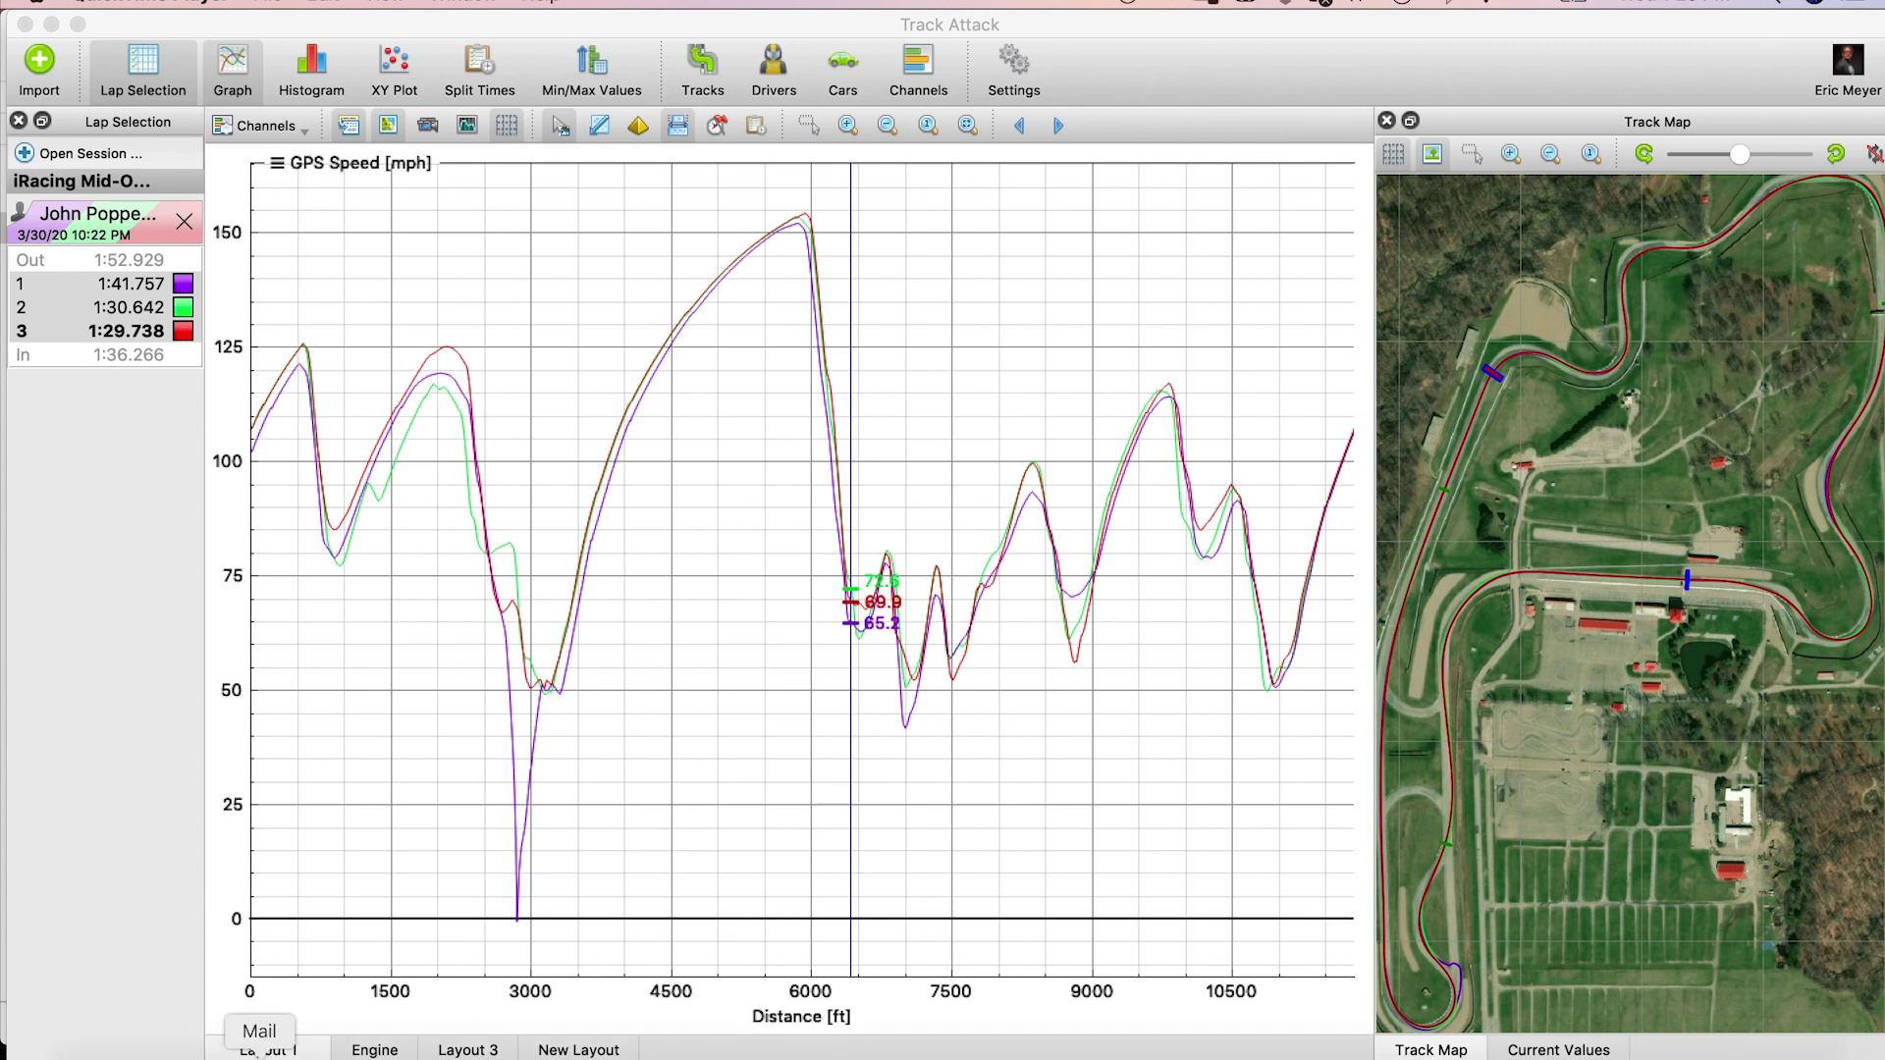
# Step: Bring up the trackattack.io sessions list in Safari and scroll down to its footer
pyautogui.click(183, 1048)
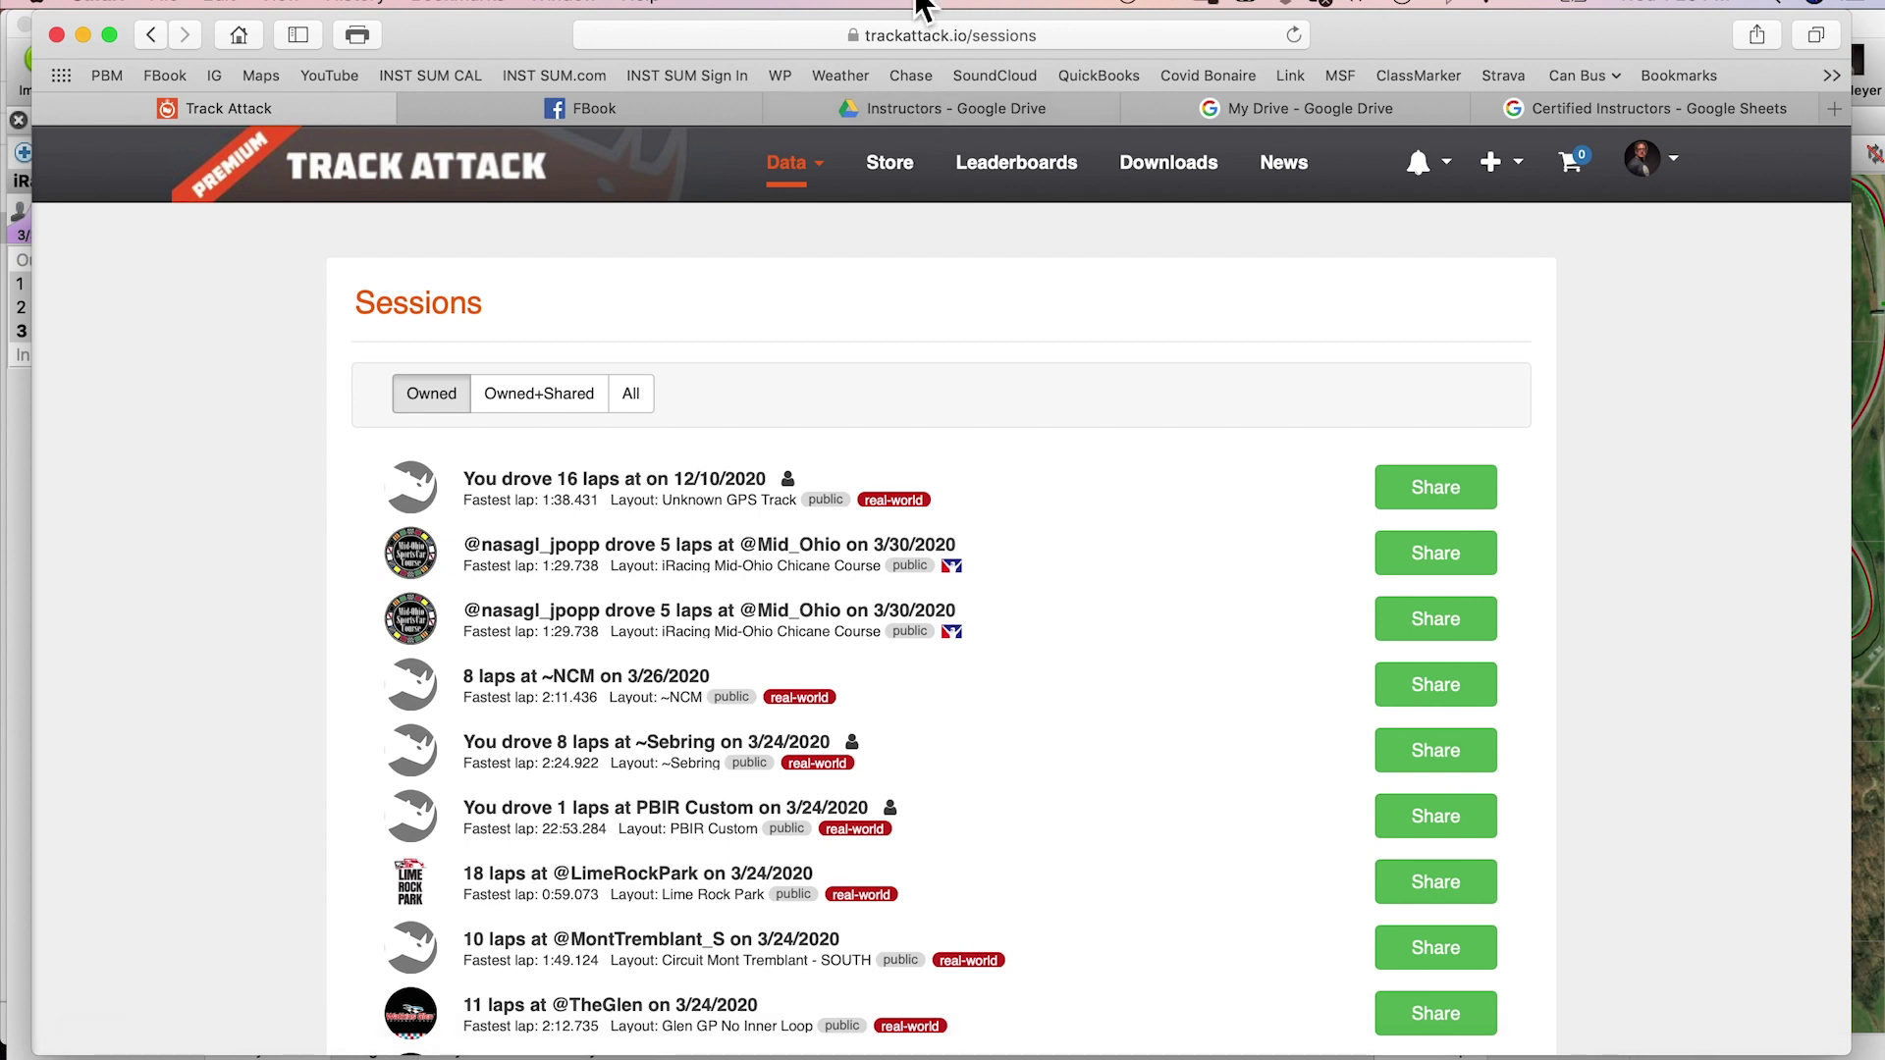
pyautogui.moveTo(777, 3)
pyautogui.mouseDown()
pyautogui.moveTo(786, 66)
pyautogui.moveTo(928, 19)
pyautogui.mouseUp()
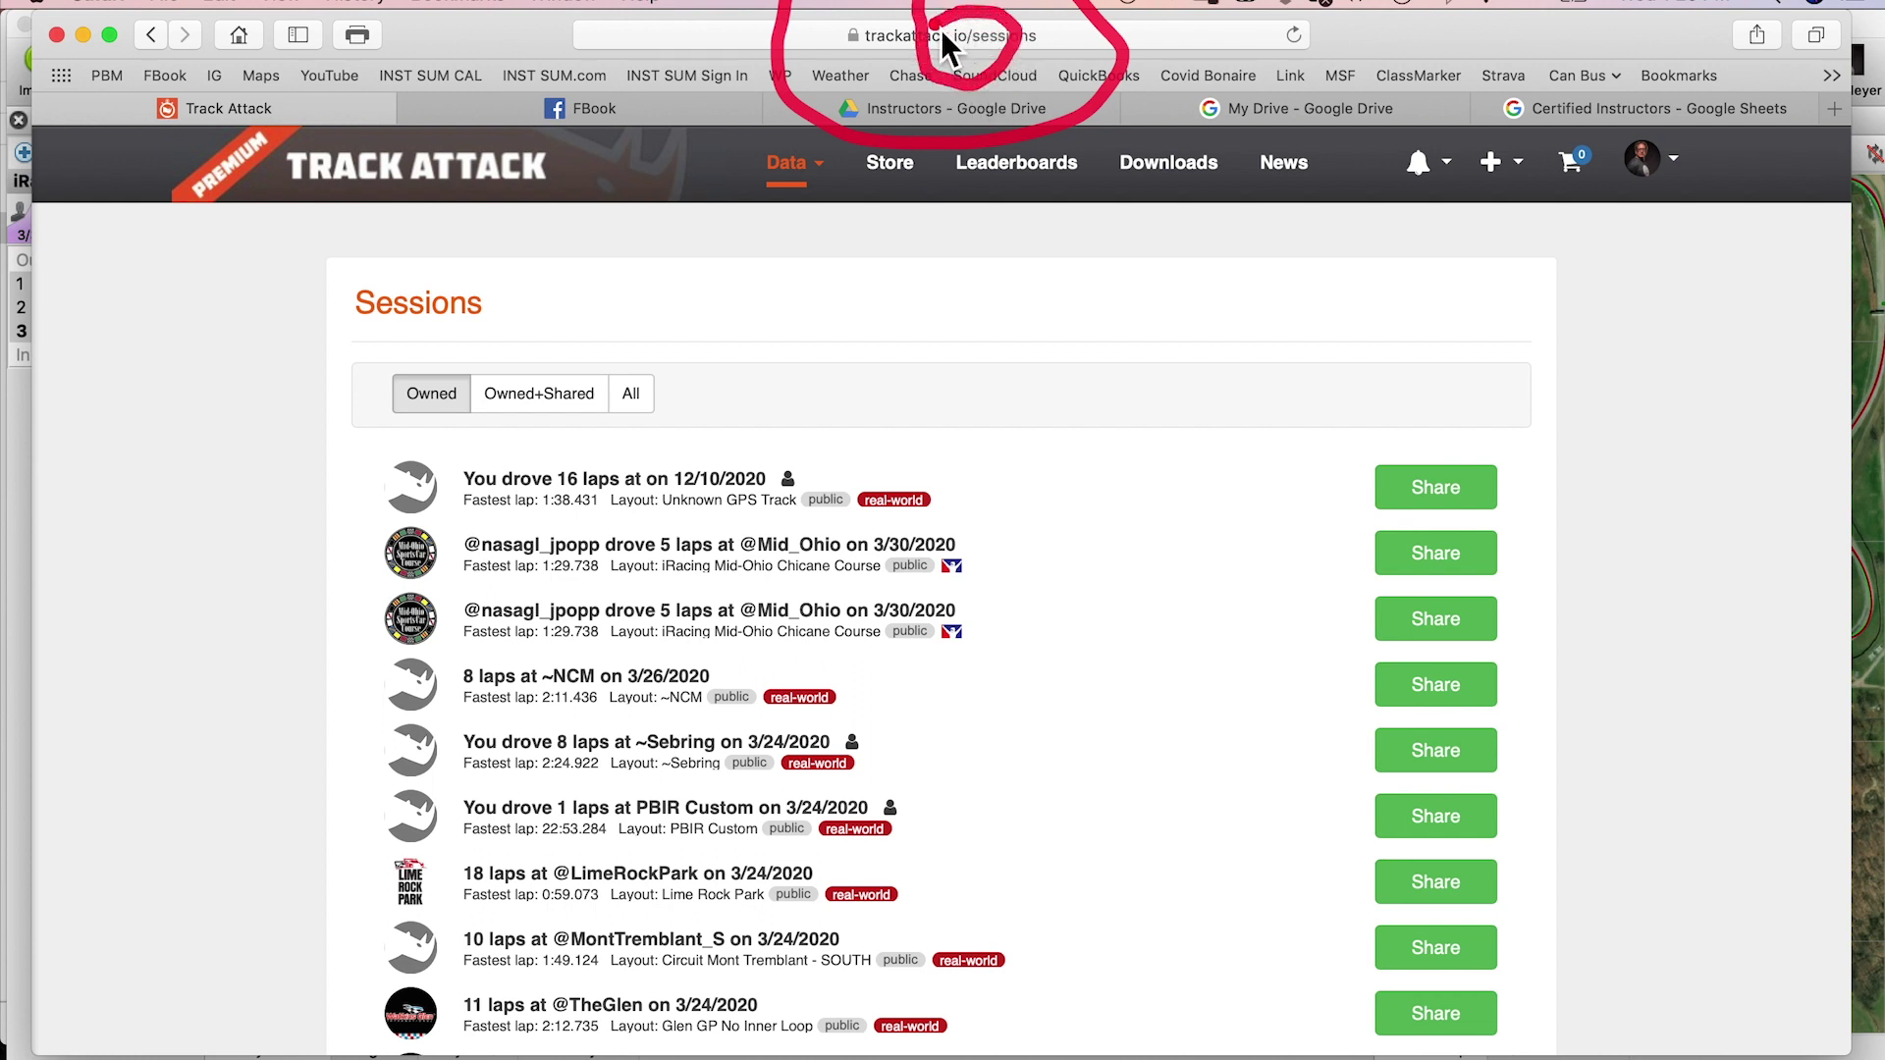
pyautogui.moveTo(943, 29); pyautogui.dragTo(928, 47)
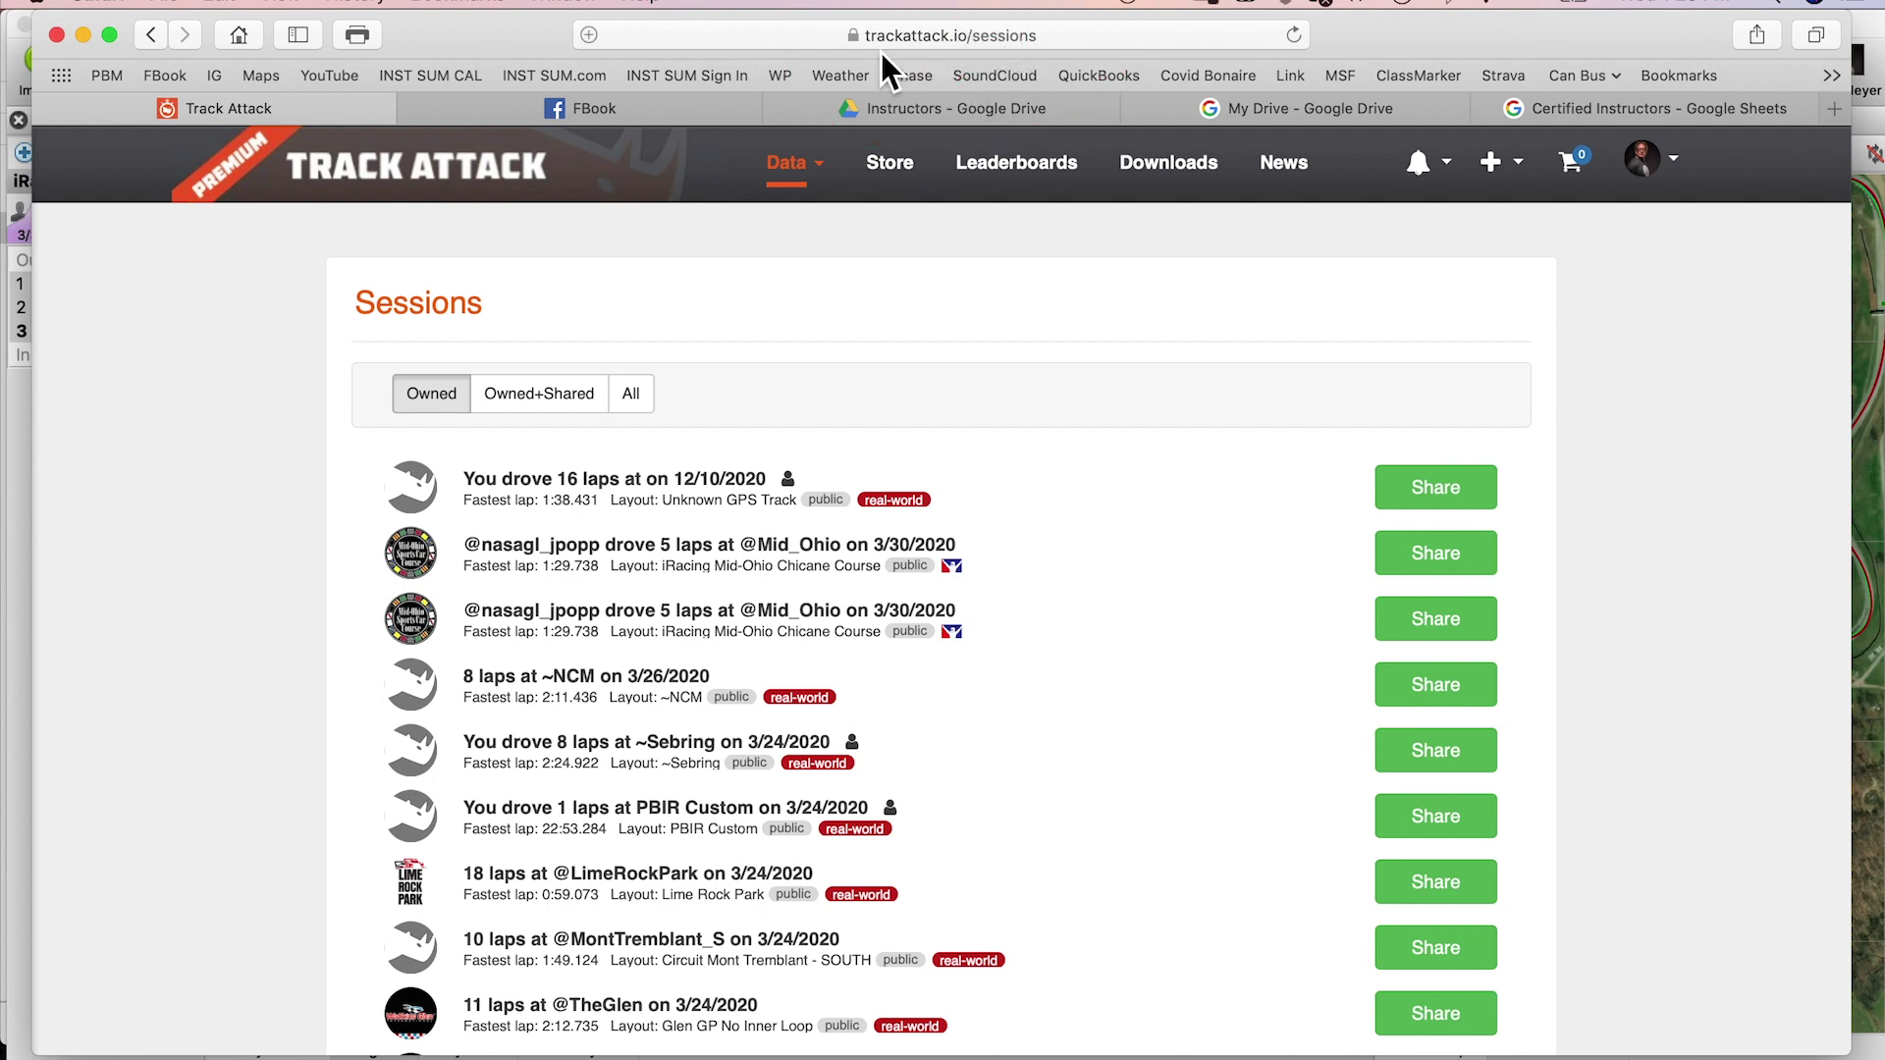
pyautogui.scroll(-10, 1195, 732)
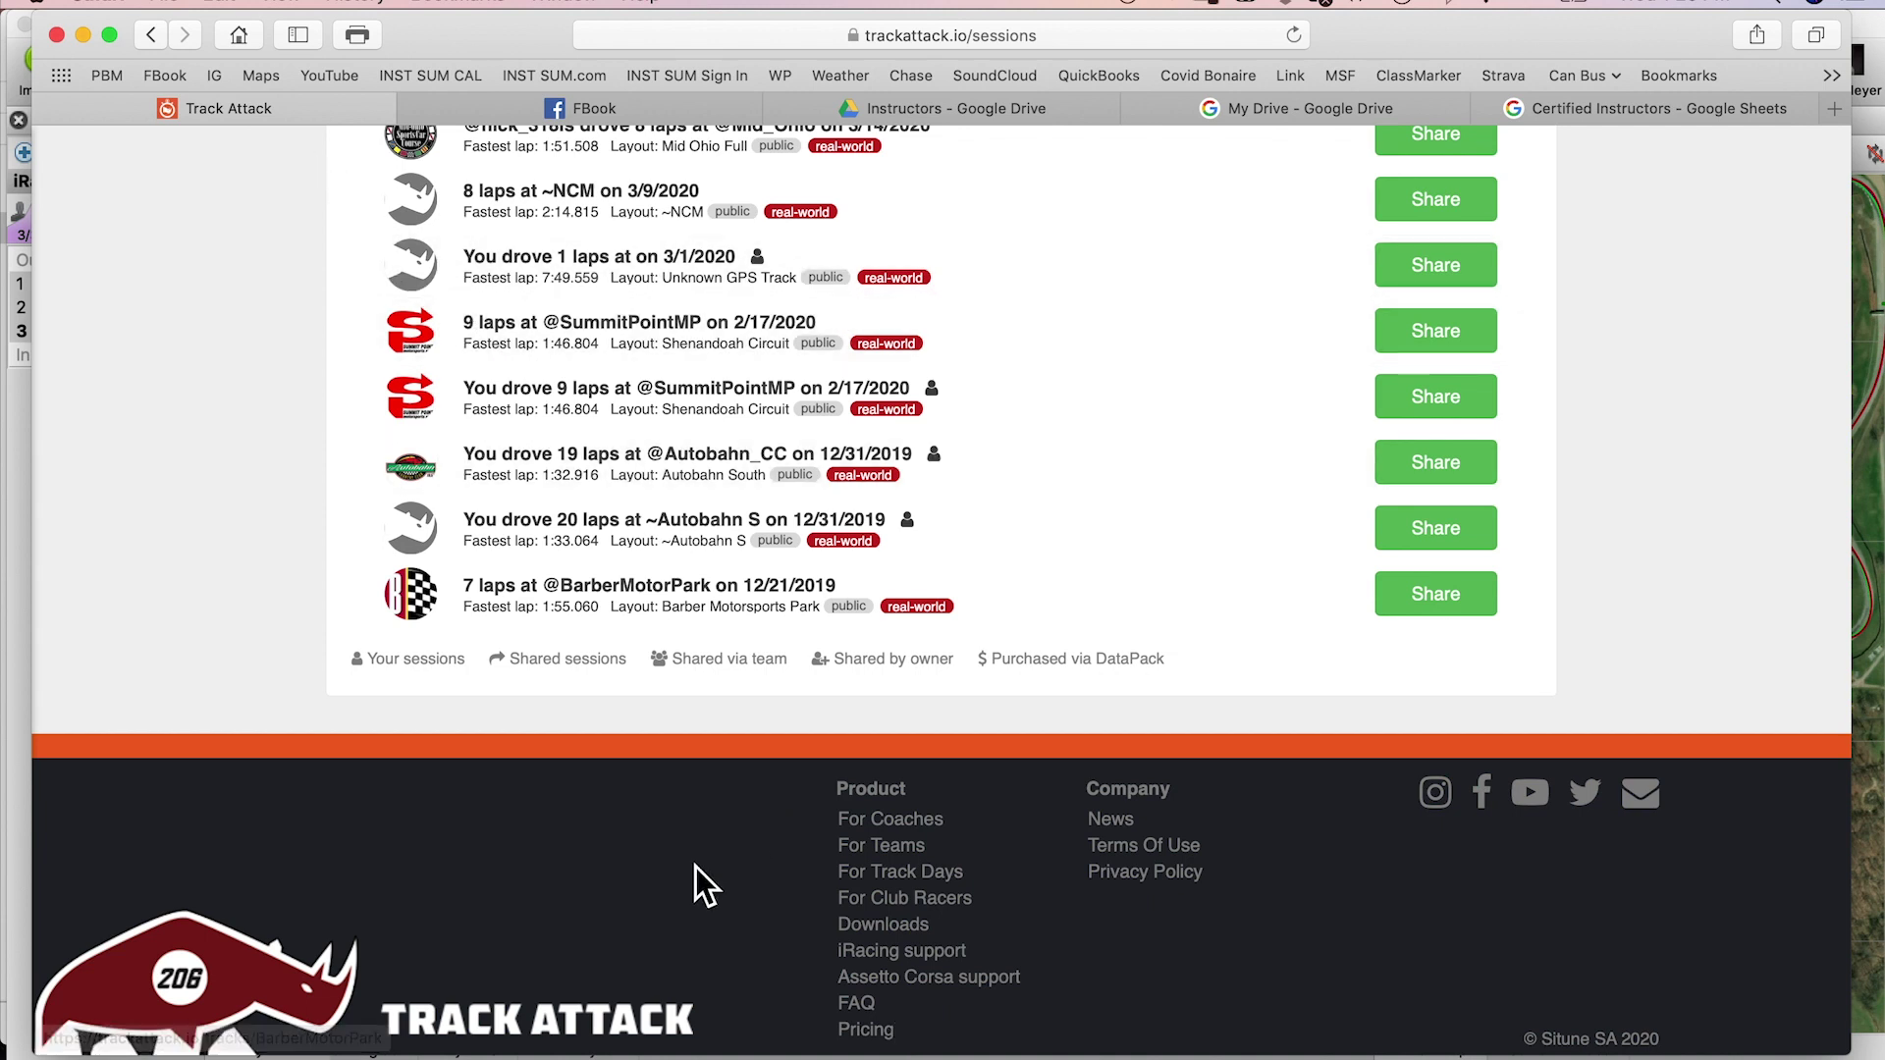
pyautogui.moveTo(665, 876); pyautogui.dragTo(701, 951)
pyautogui.click(789, 965)
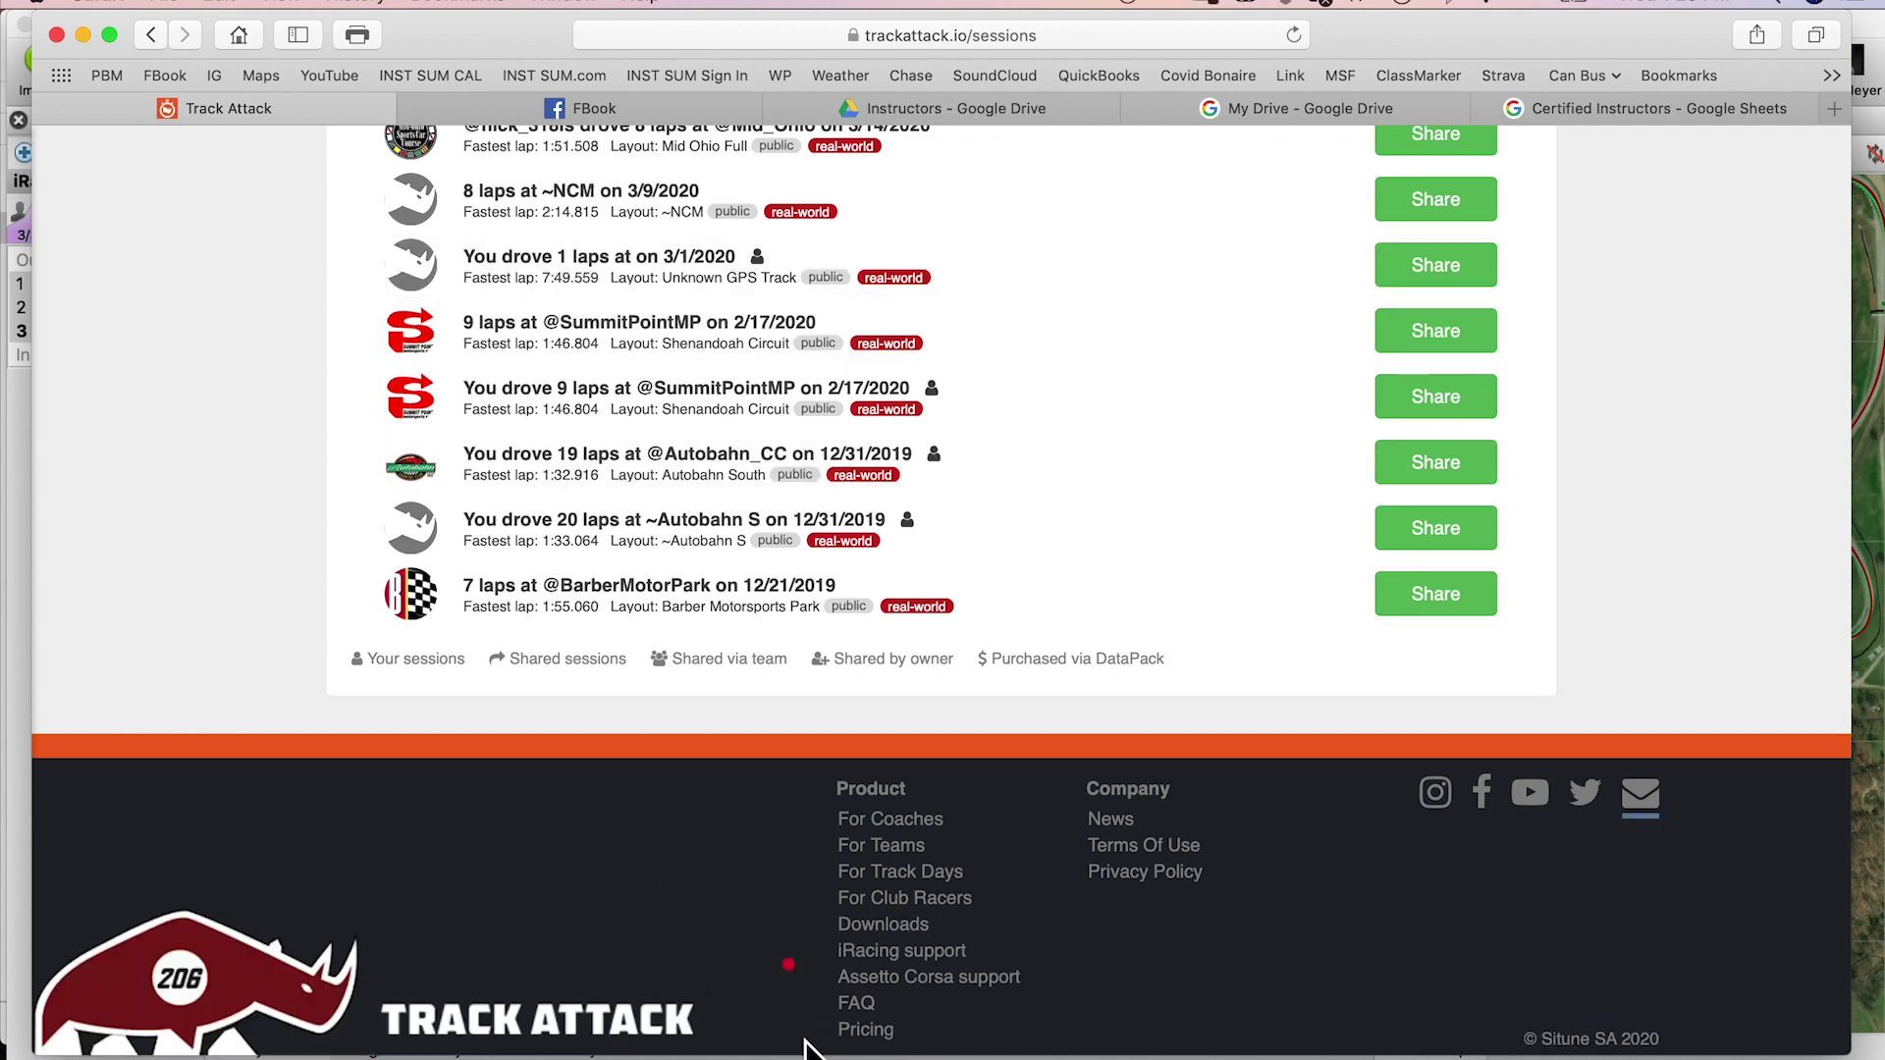
pyautogui.moveTo(760, 991); pyautogui.dragTo(825, 1019)
# Step: Open the Pricing page and scroll through the Free, Premium and For Students comparison
pyautogui.click(878, 1034)
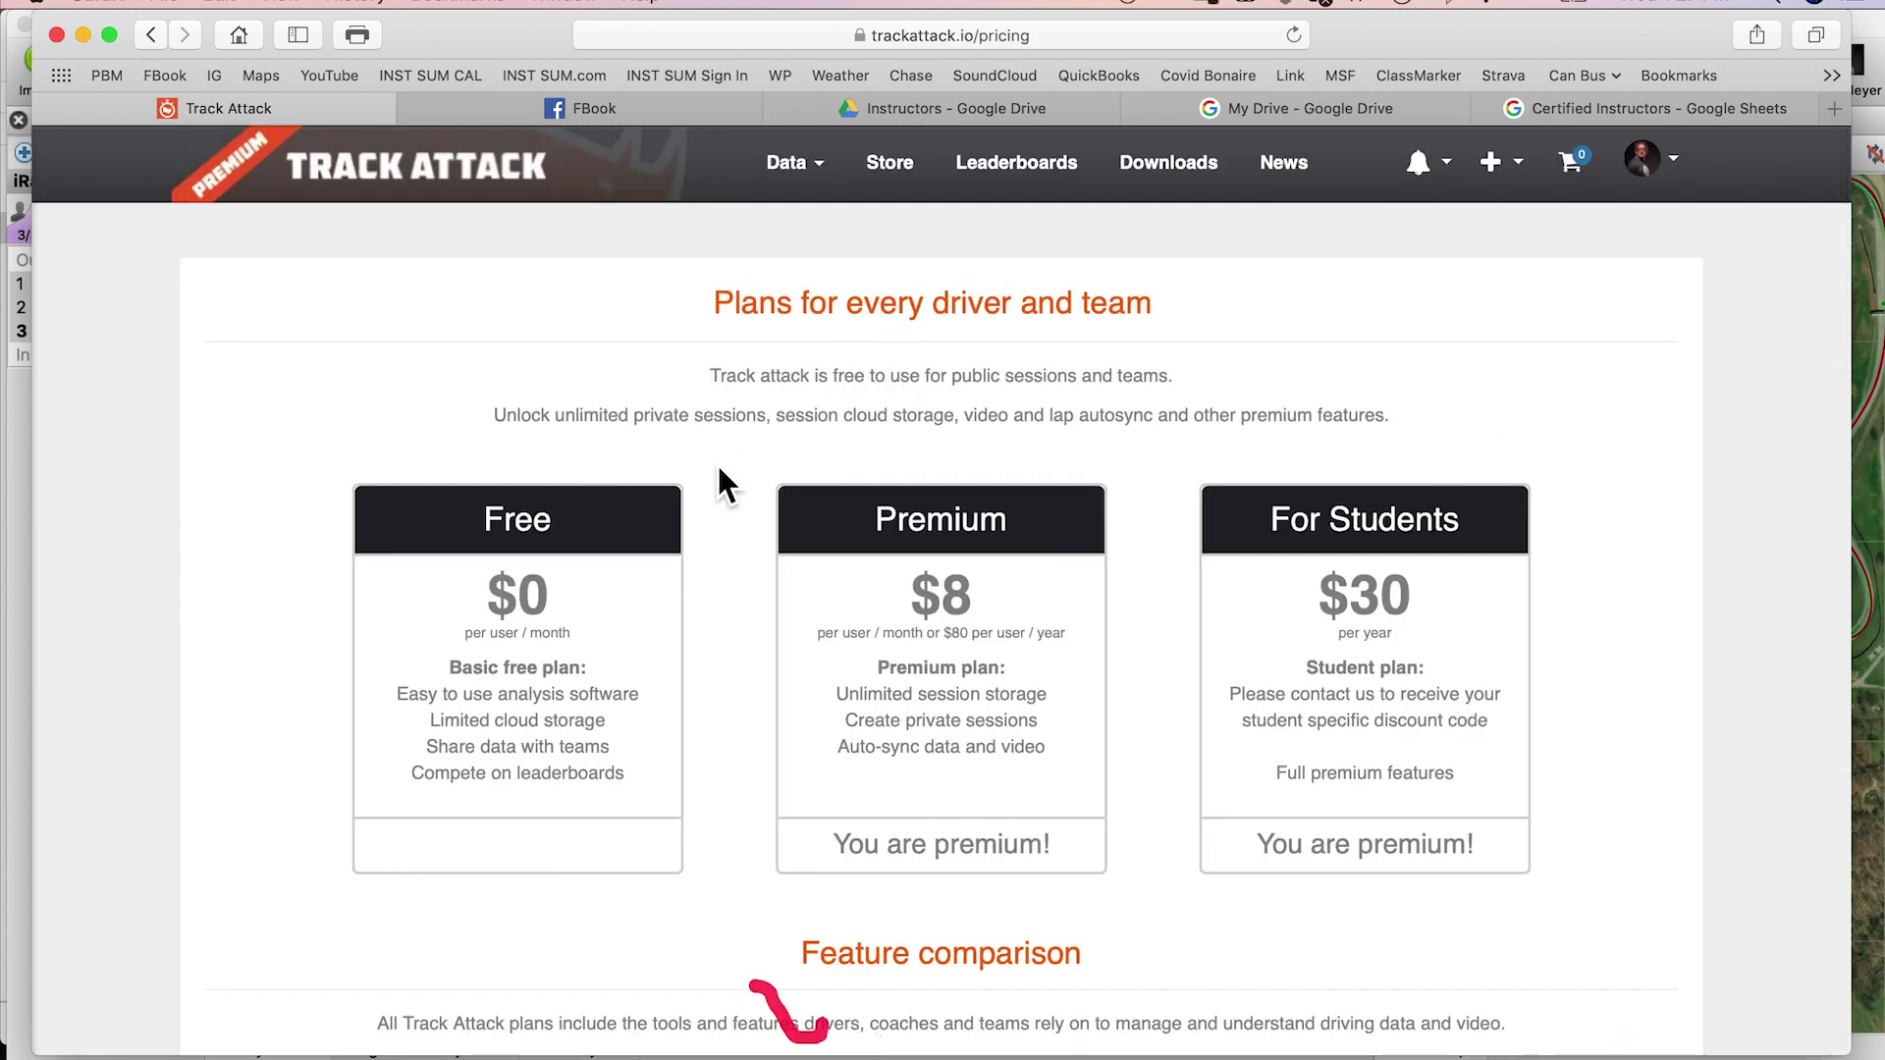
pyautogui.moveTo(681, 444); pyautogui.dragTo(556, 507)
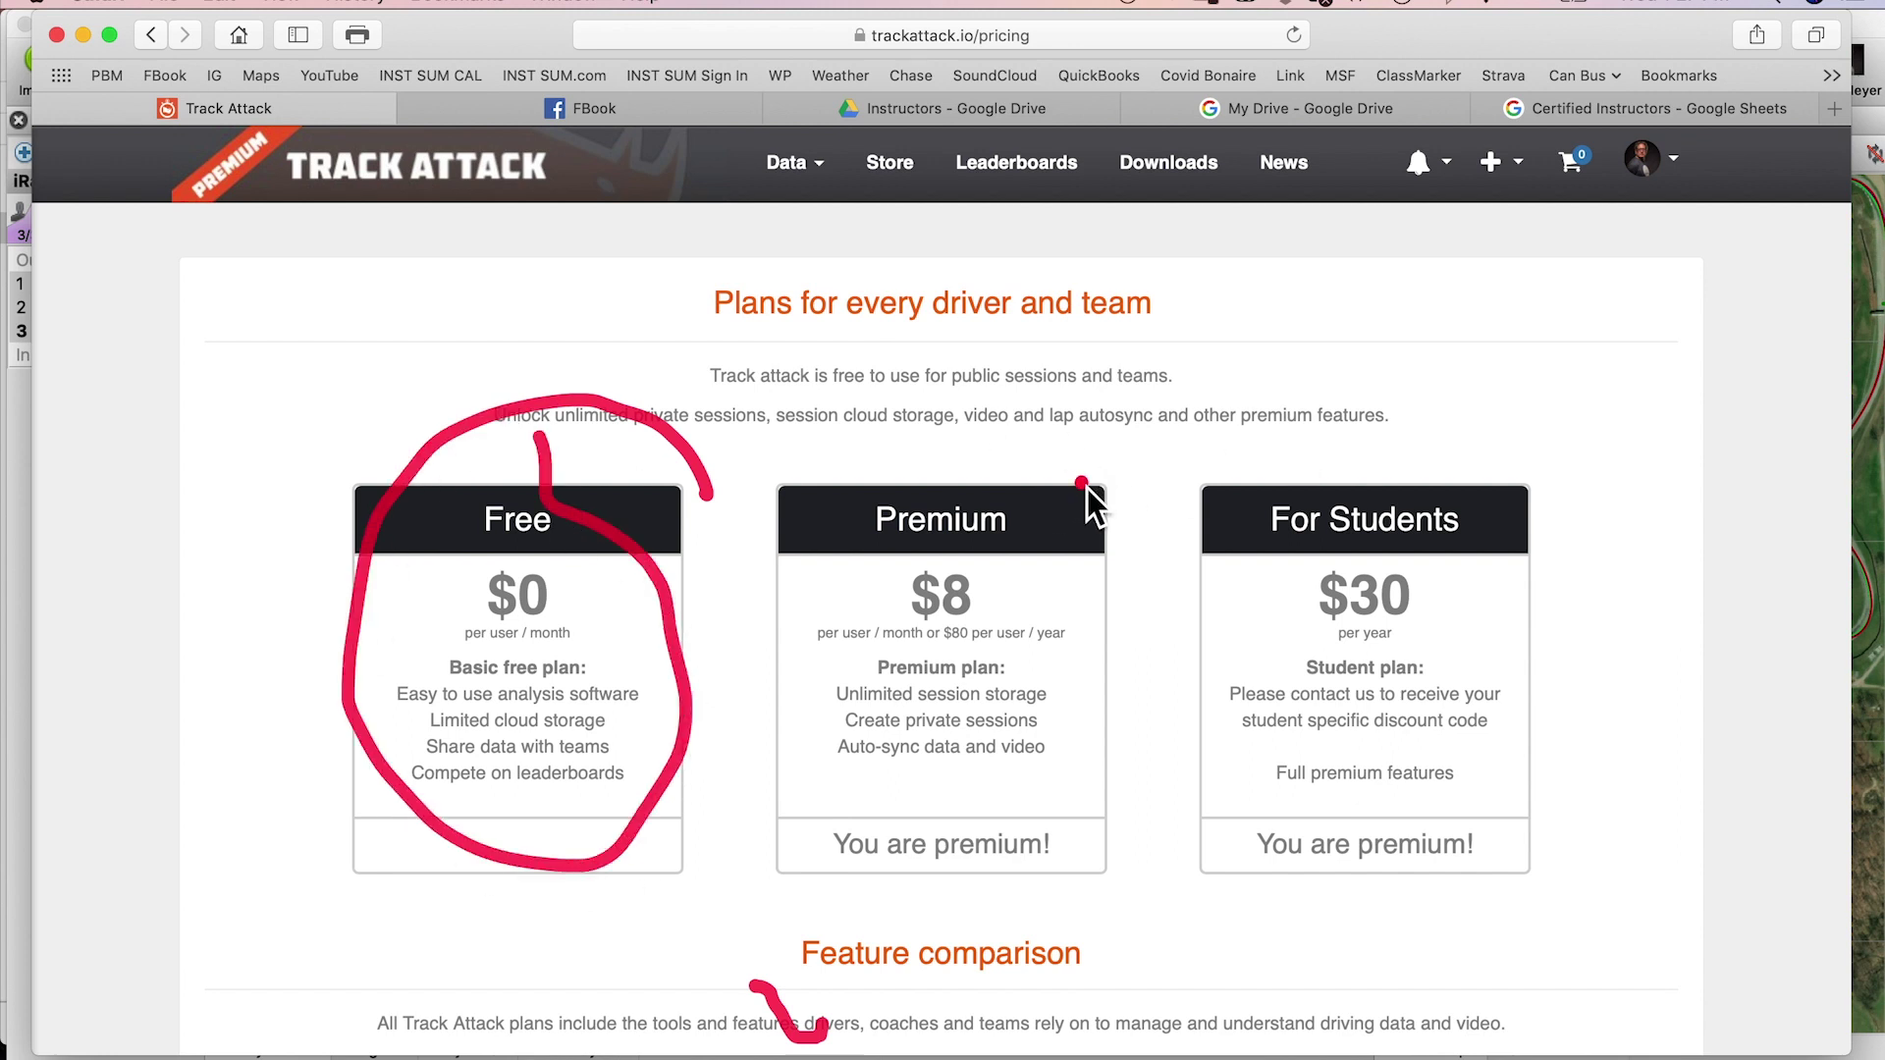
pyautogui.moveTo(1087, 488); pyautogui.dragTo(852, 425)
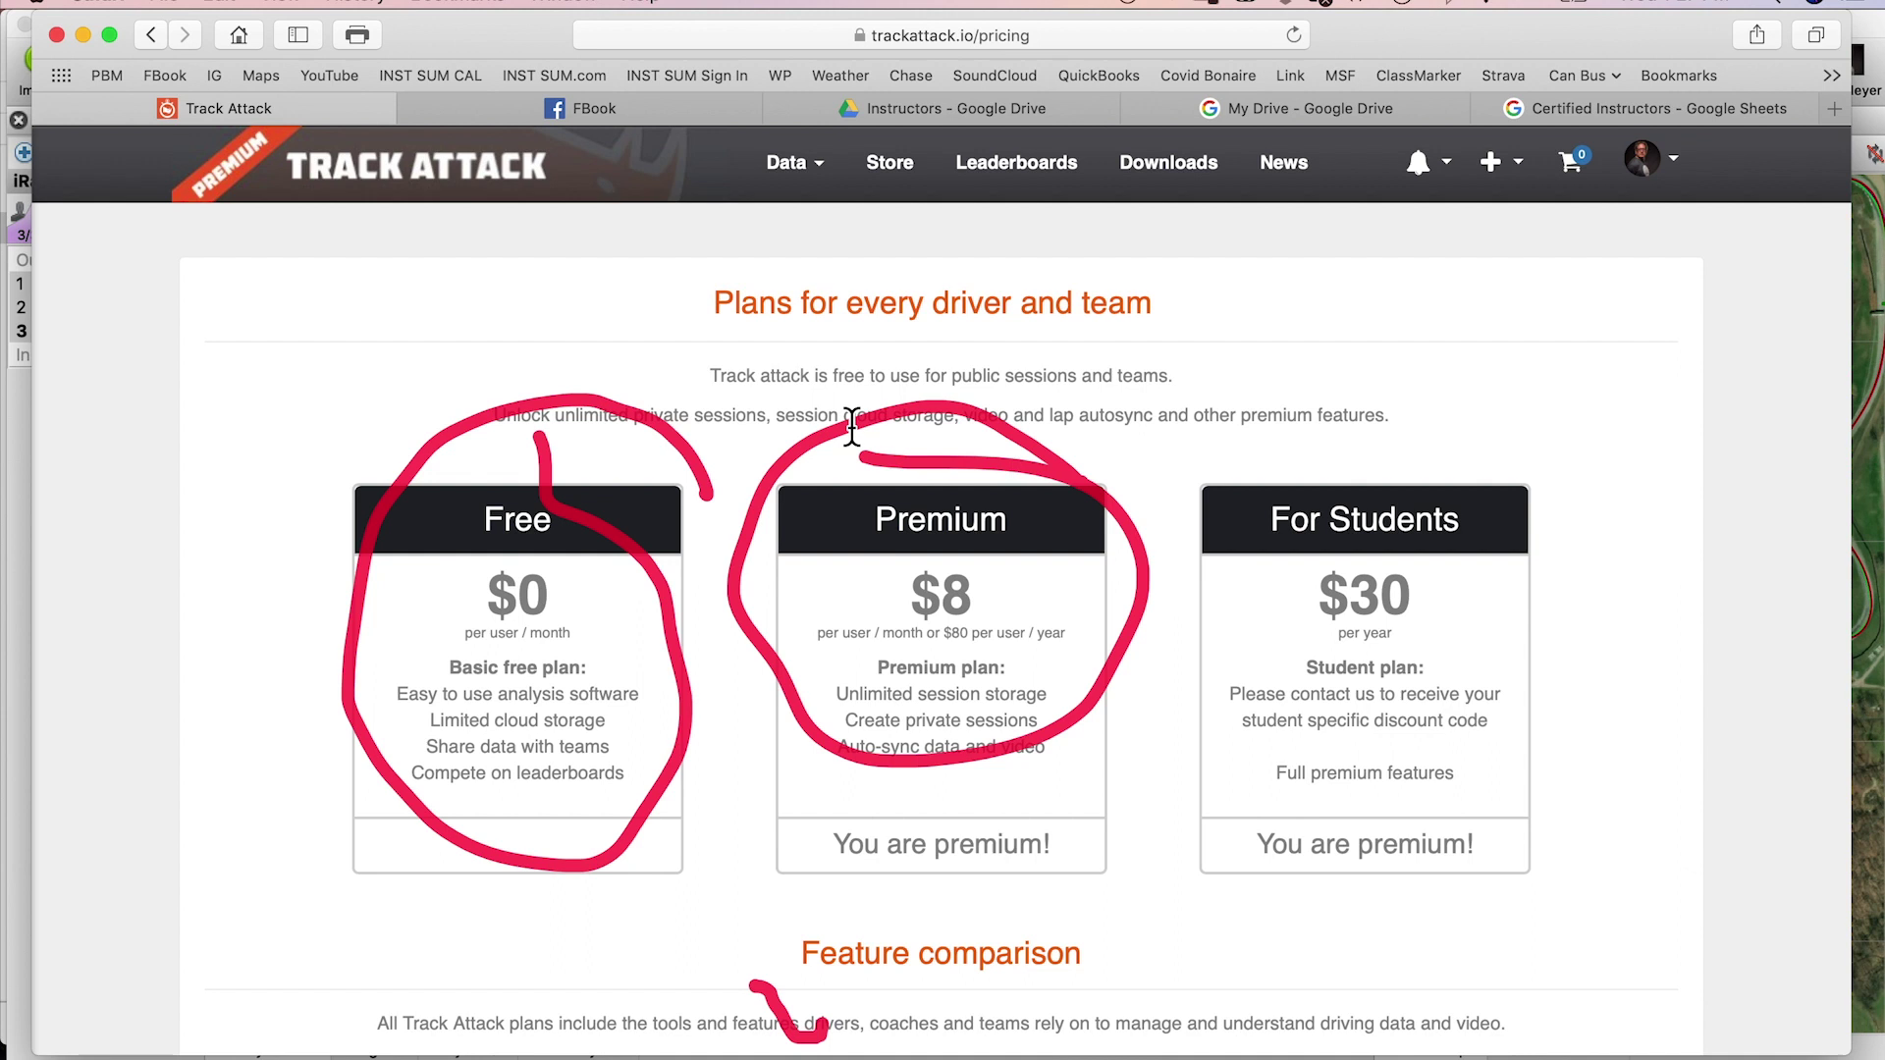
pyautogui.press('Escape')
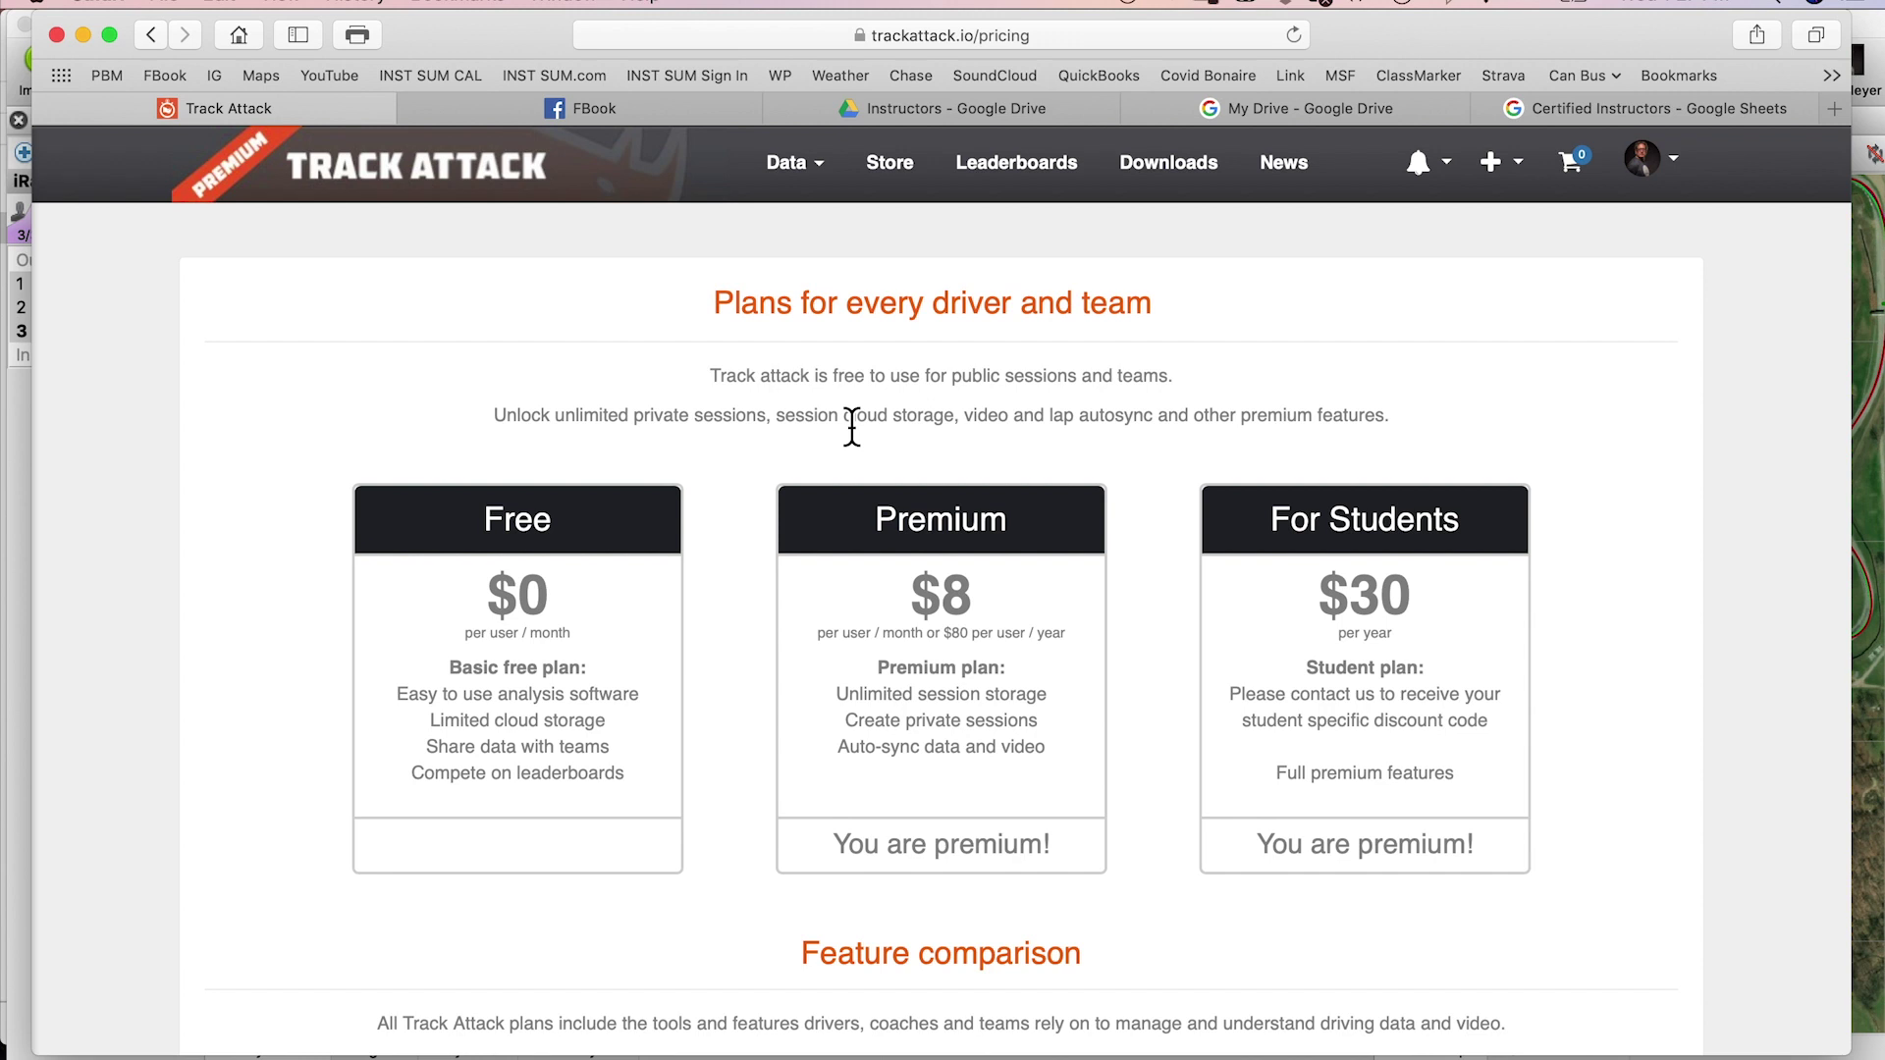
pyautogui.scroll(-15, 851, 428)
pyautogui.scroll(-10, 852, 428)
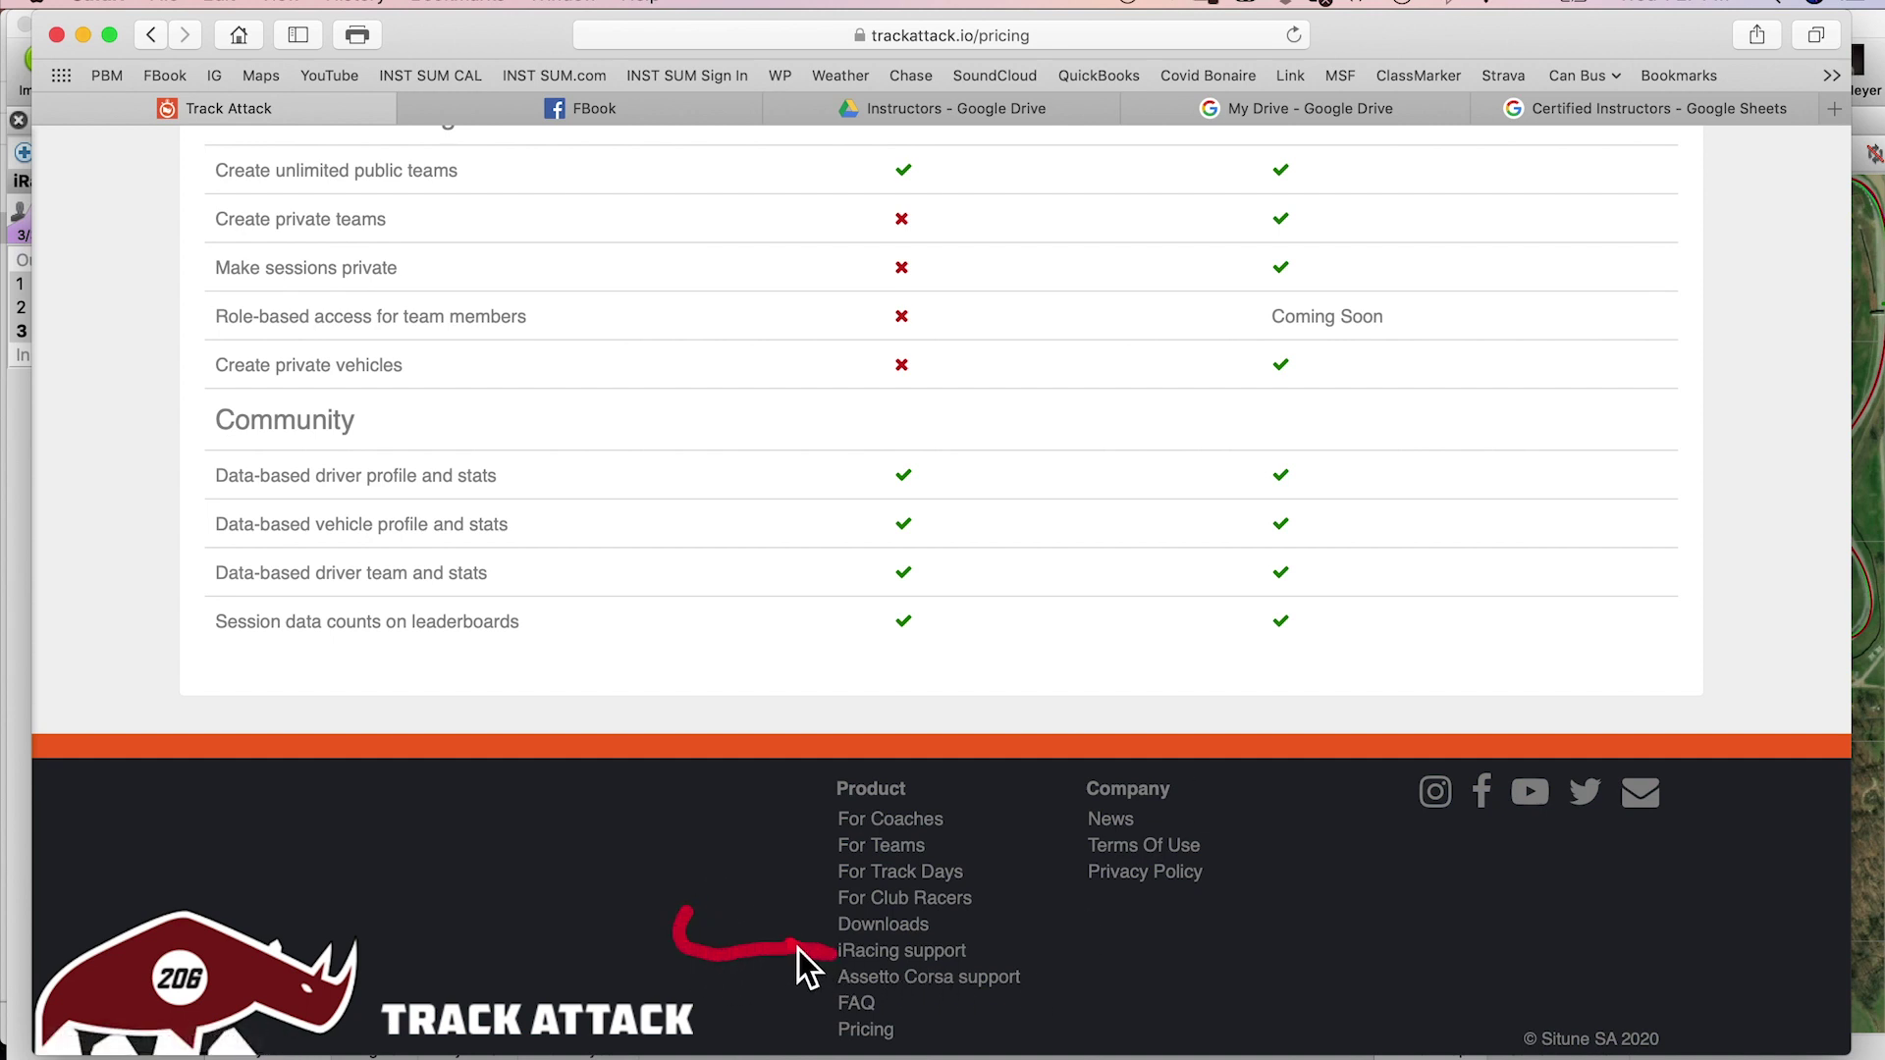
# Step: Open the iRacing support page and scroll down to the numbered .ibt import steps
pyautogui.click(892, 955)
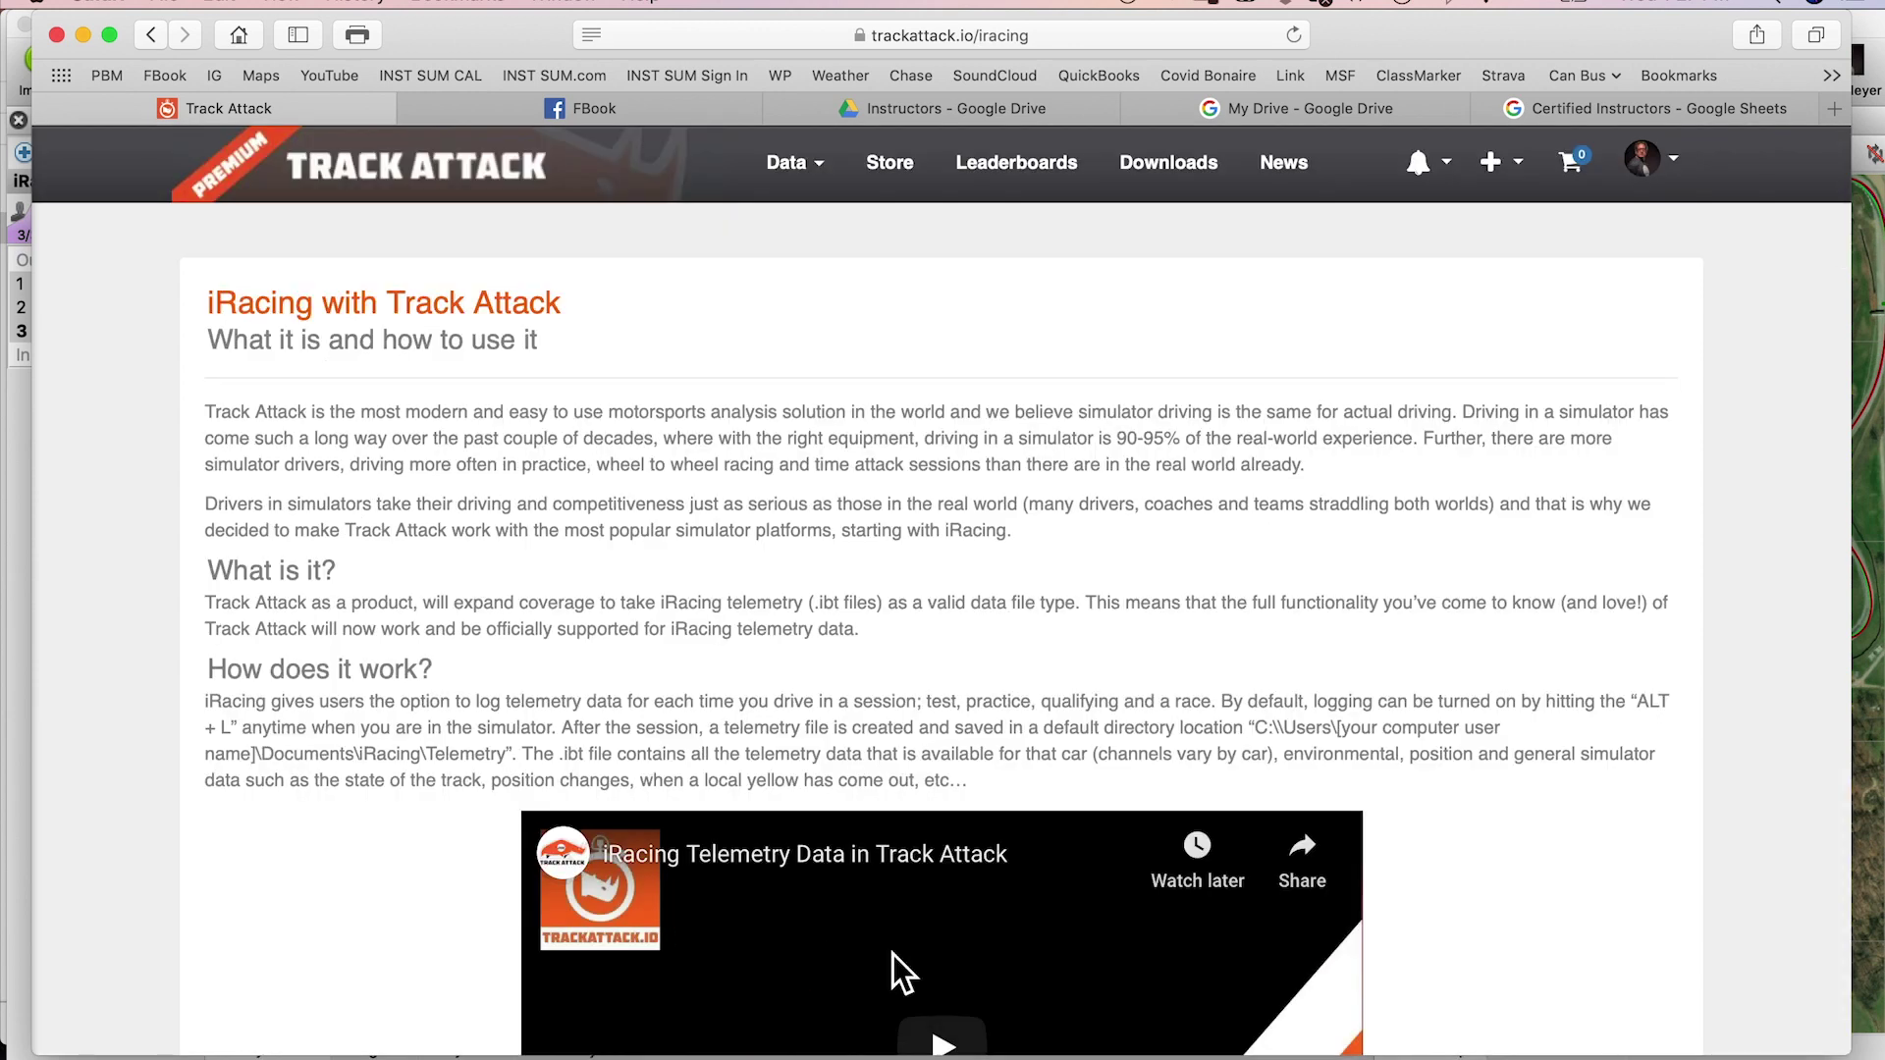
pyautogui.scroll(-1, 893, 955)
pyautogui.scroll(-3, 893, 955)
pyautogui.scroll(-2, 892, 955)
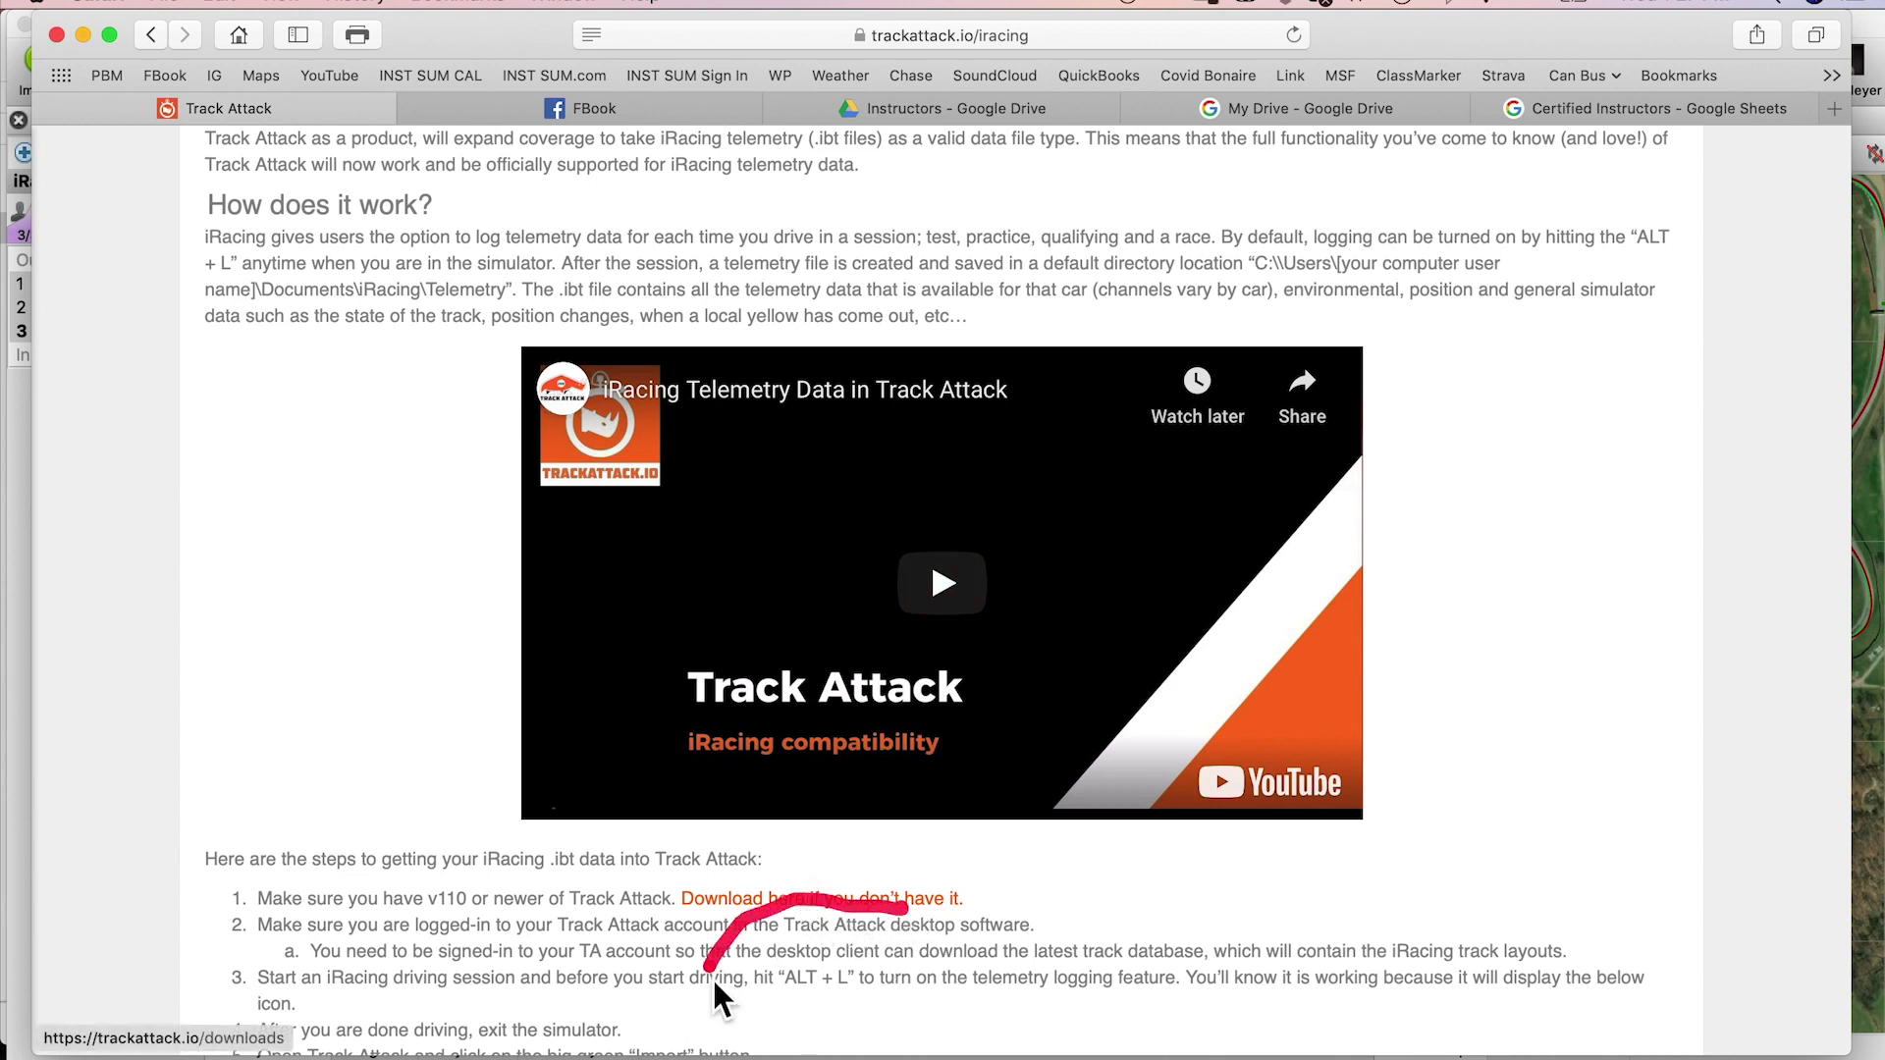
pyautogui.moveTo(713, 980); pyautogui.dragTo(905, 1016)
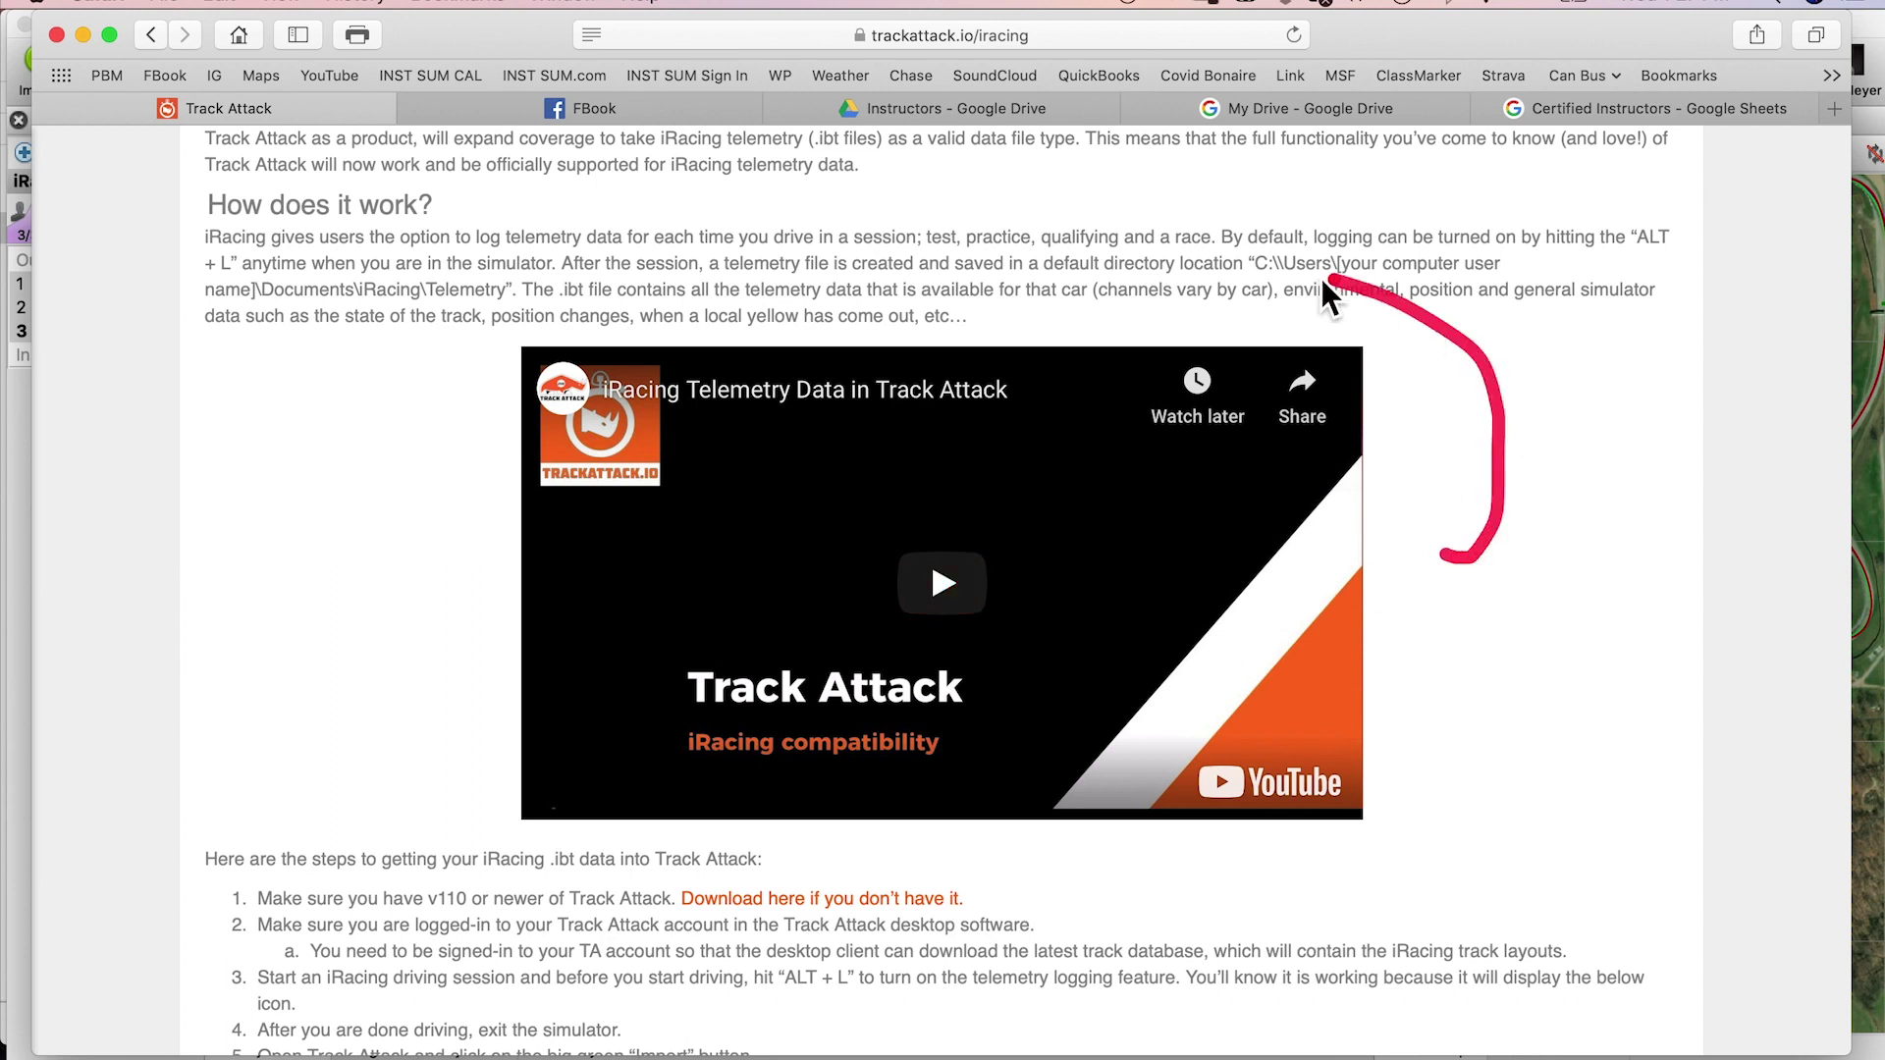
pyautogui.moveTo(1451, 562); pyautogui.dragTo(1175, 368)
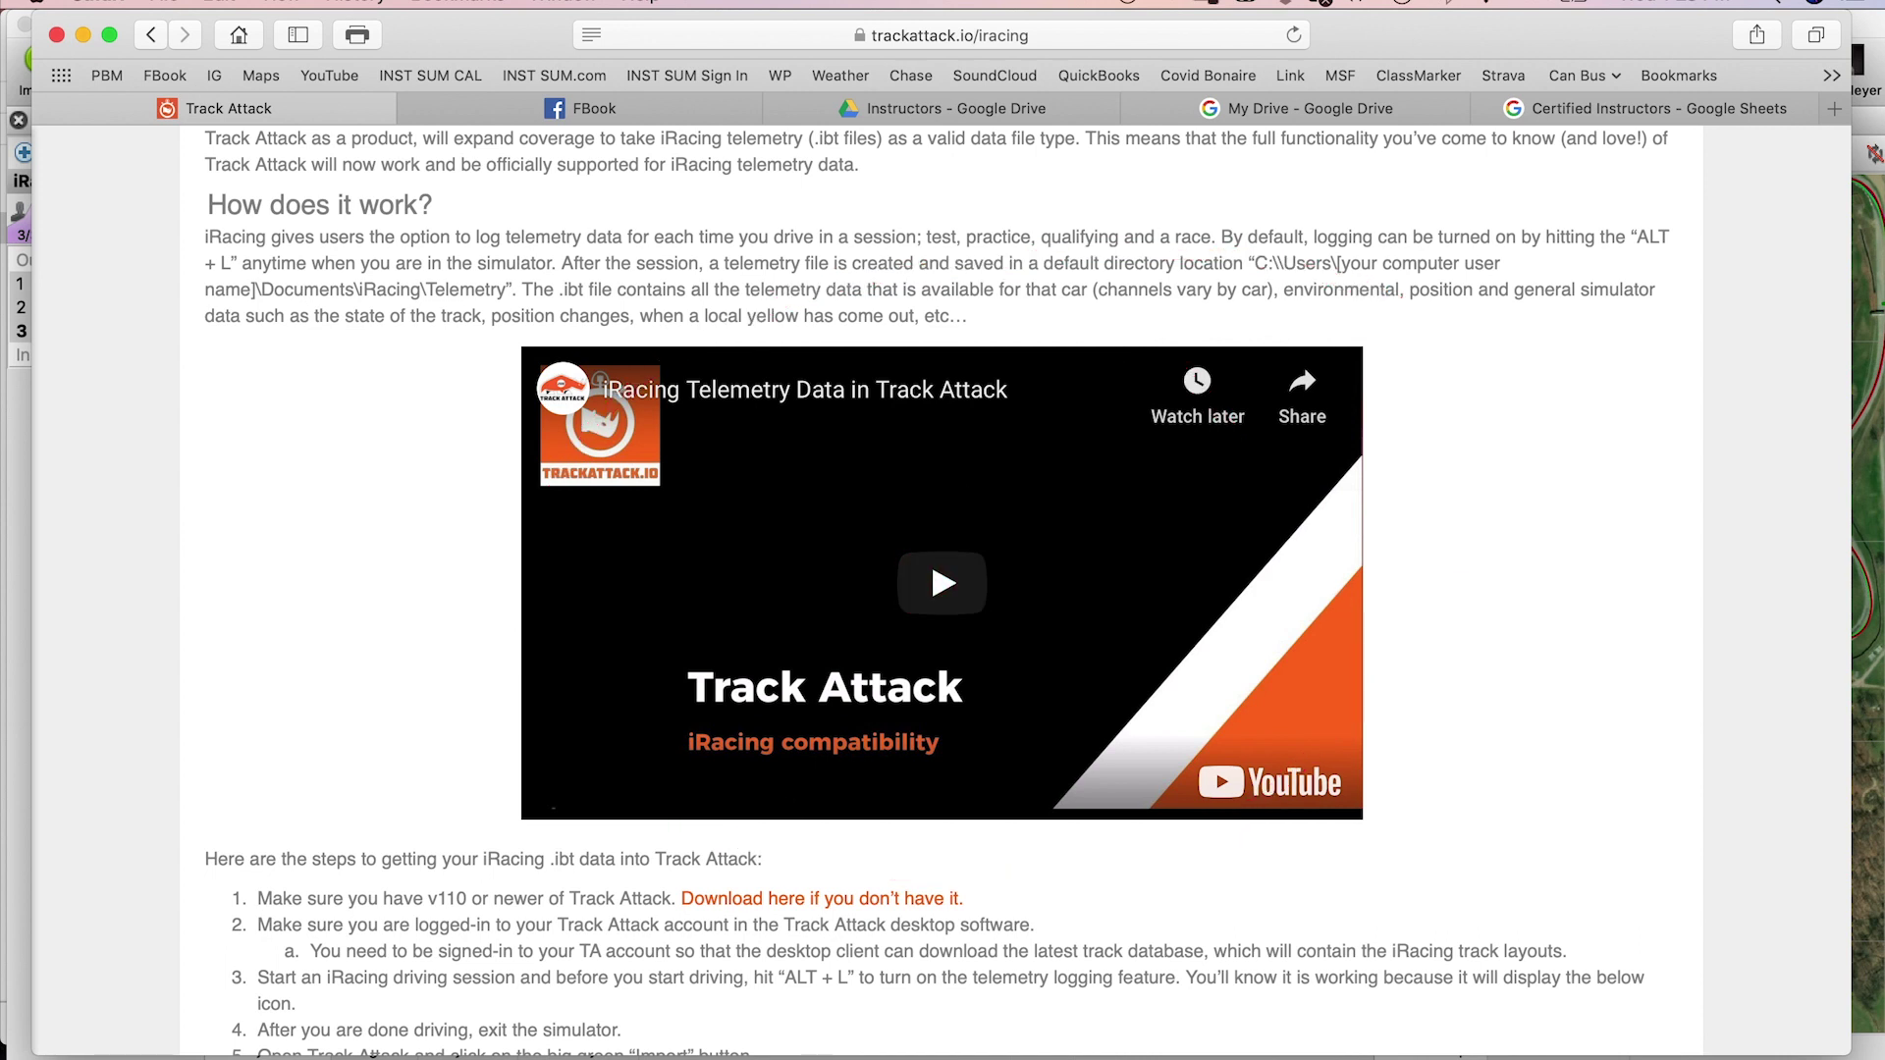
# Step: Import the ferrari488gt .ibt file from the Desktop into the Track Attack app
pyautogui.click(795, 1054)
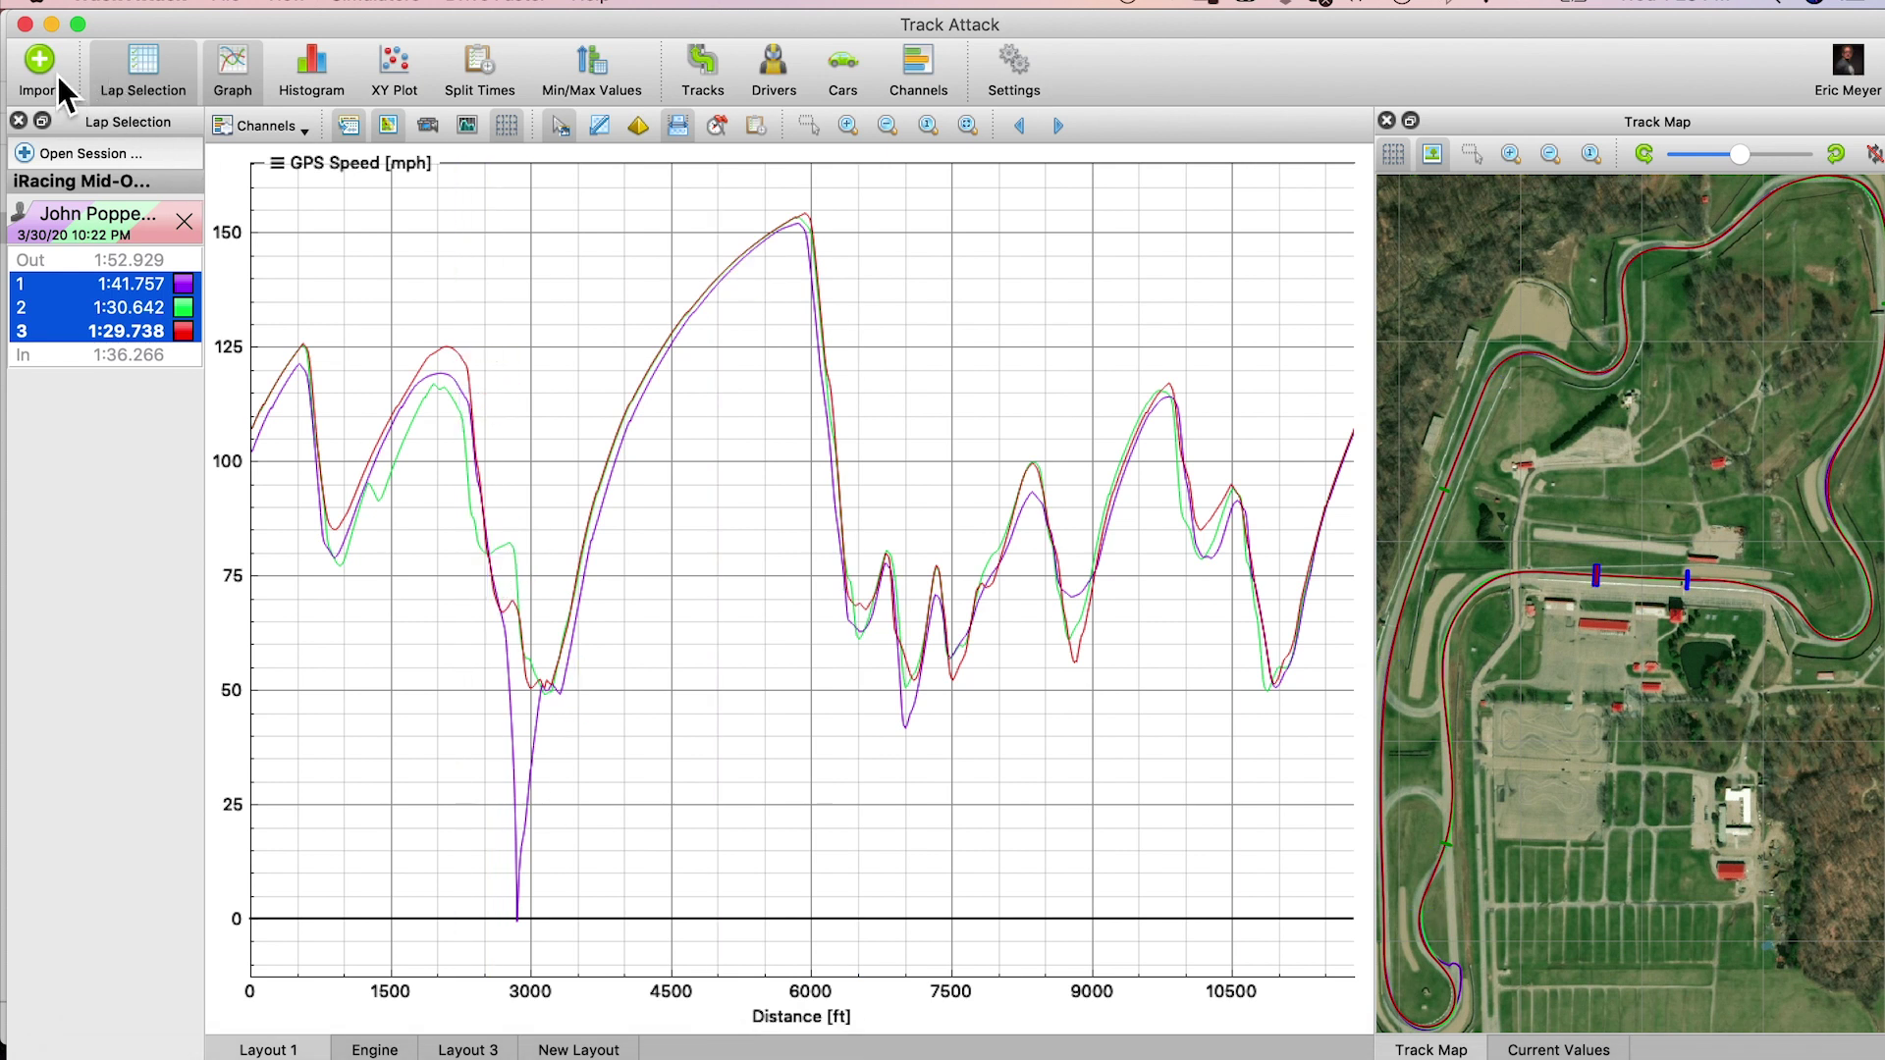
pyautogui.click(59, 101)
pyautogui.moveTo(447, 302)
pyautogui.mouseDown()
pyautogui.moveTo(243, 250)
pyautogui.moveTo(62, 77)
pyautogui.mouseUp()
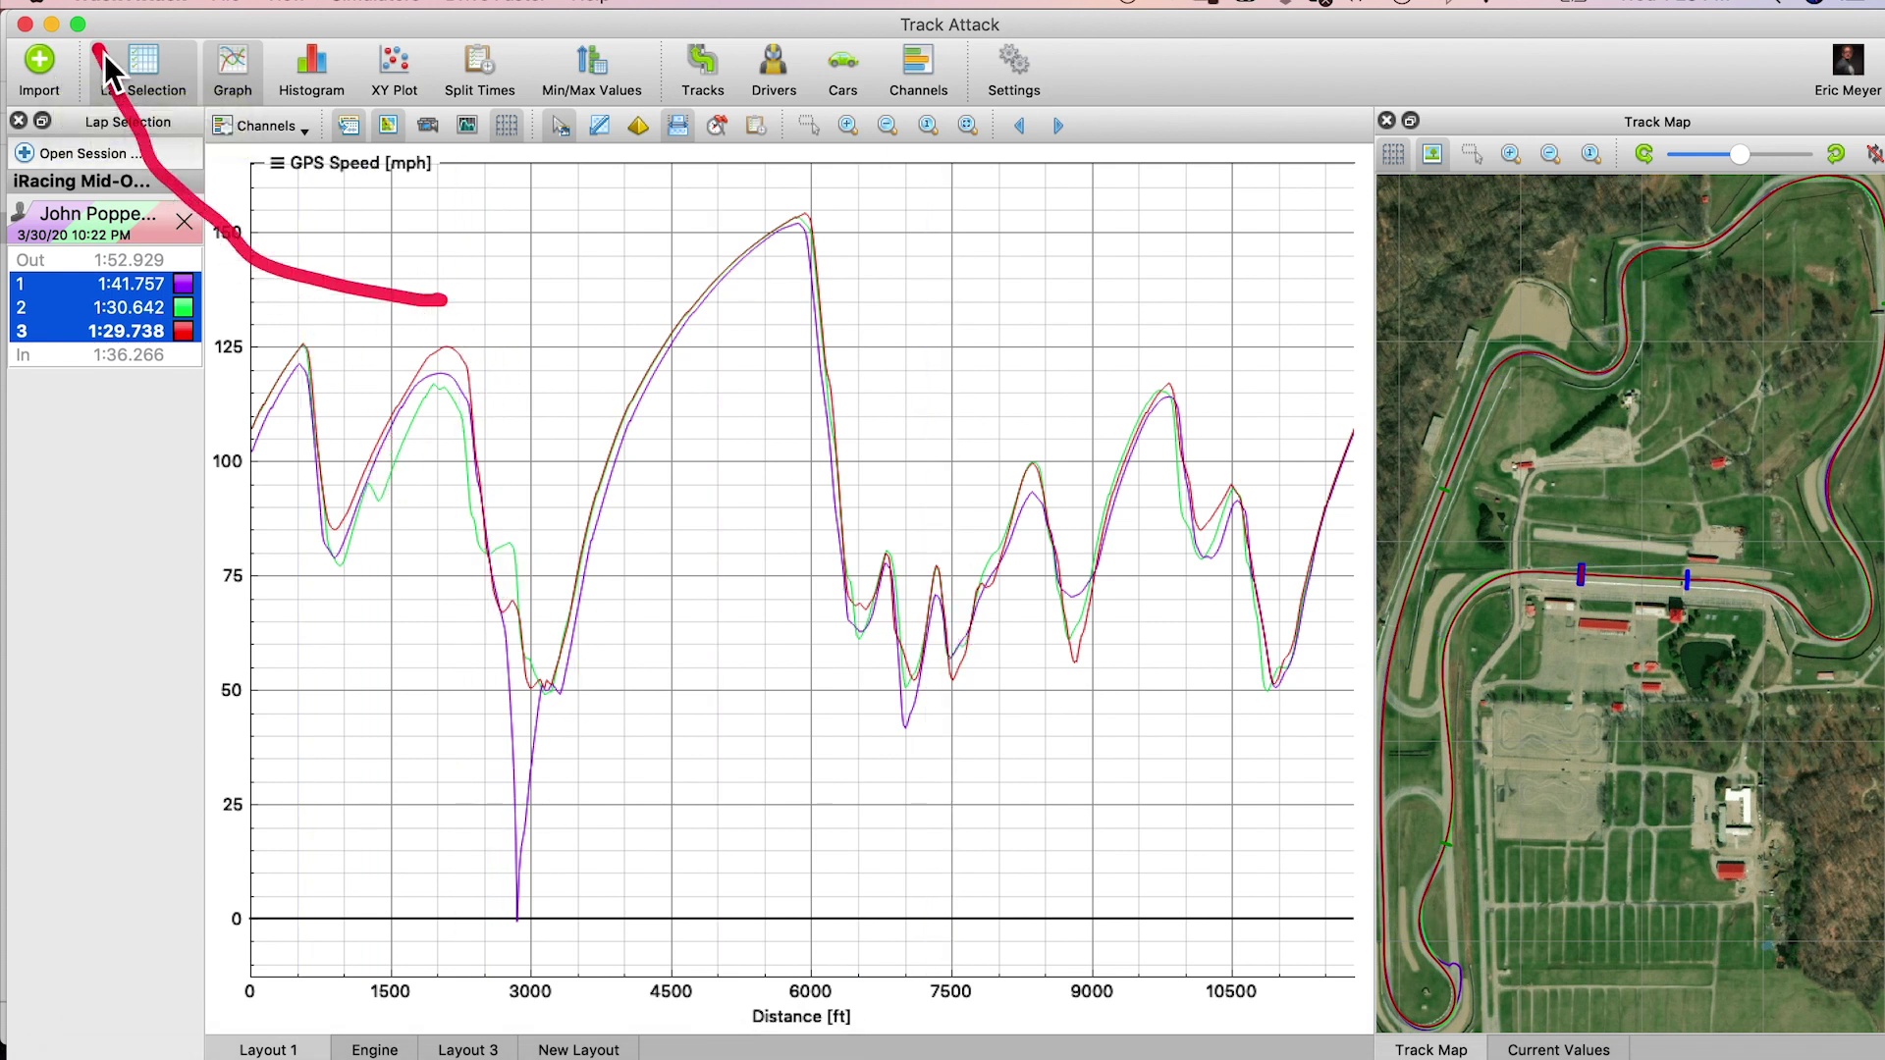
pyautogui.click(52, 69)
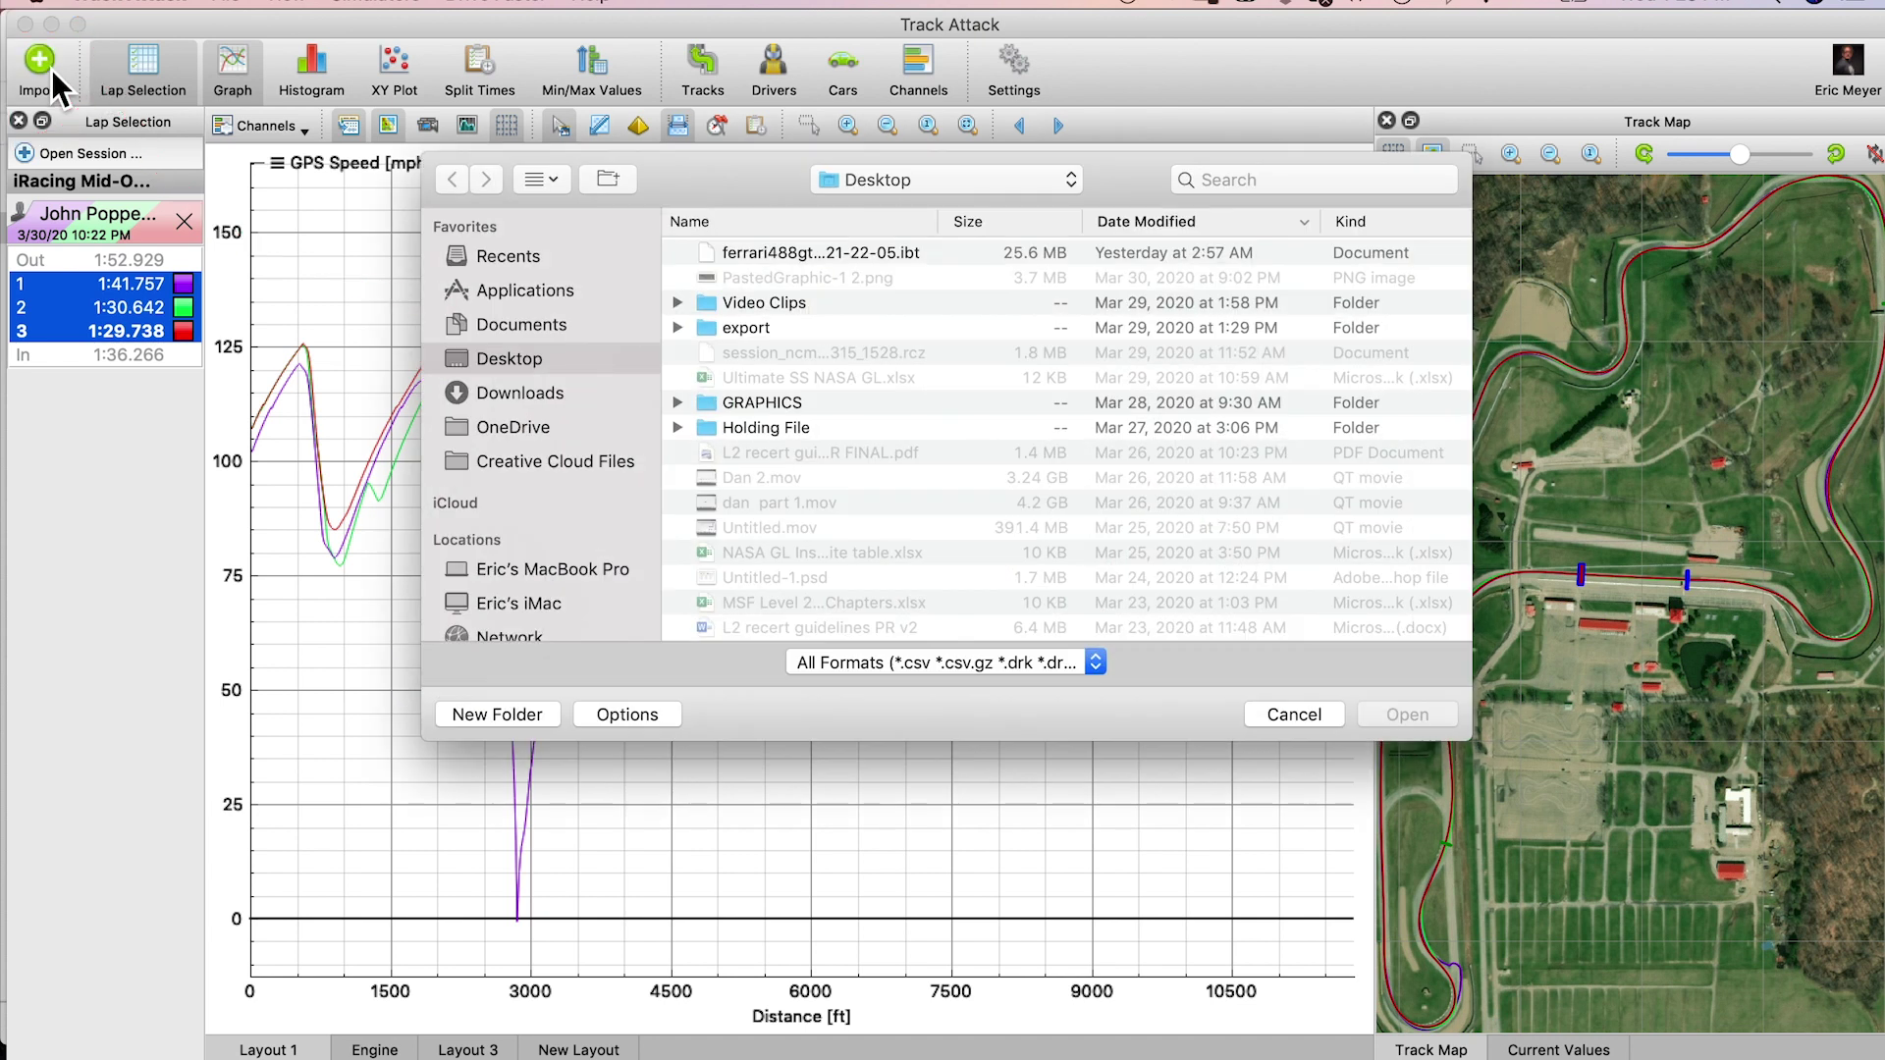
pyautogui.click(821, 259)
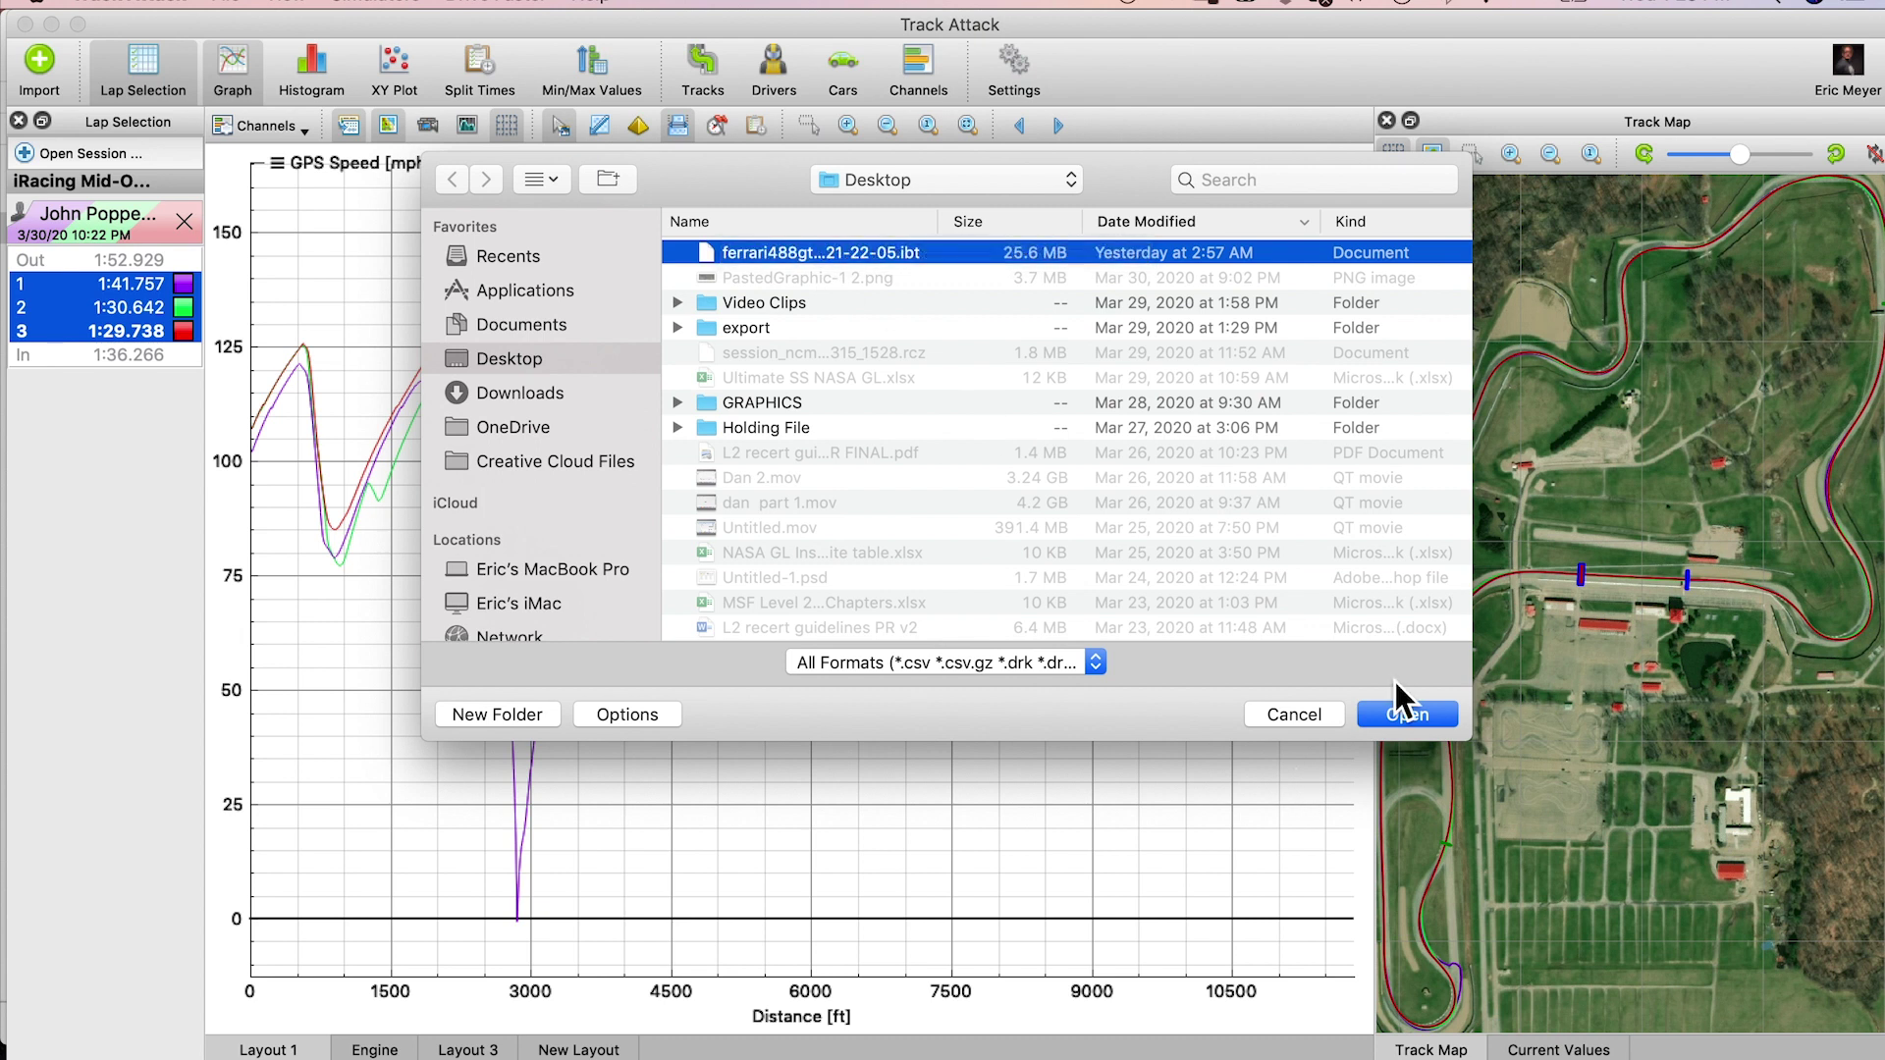
pyautogui.click(1403, 718)
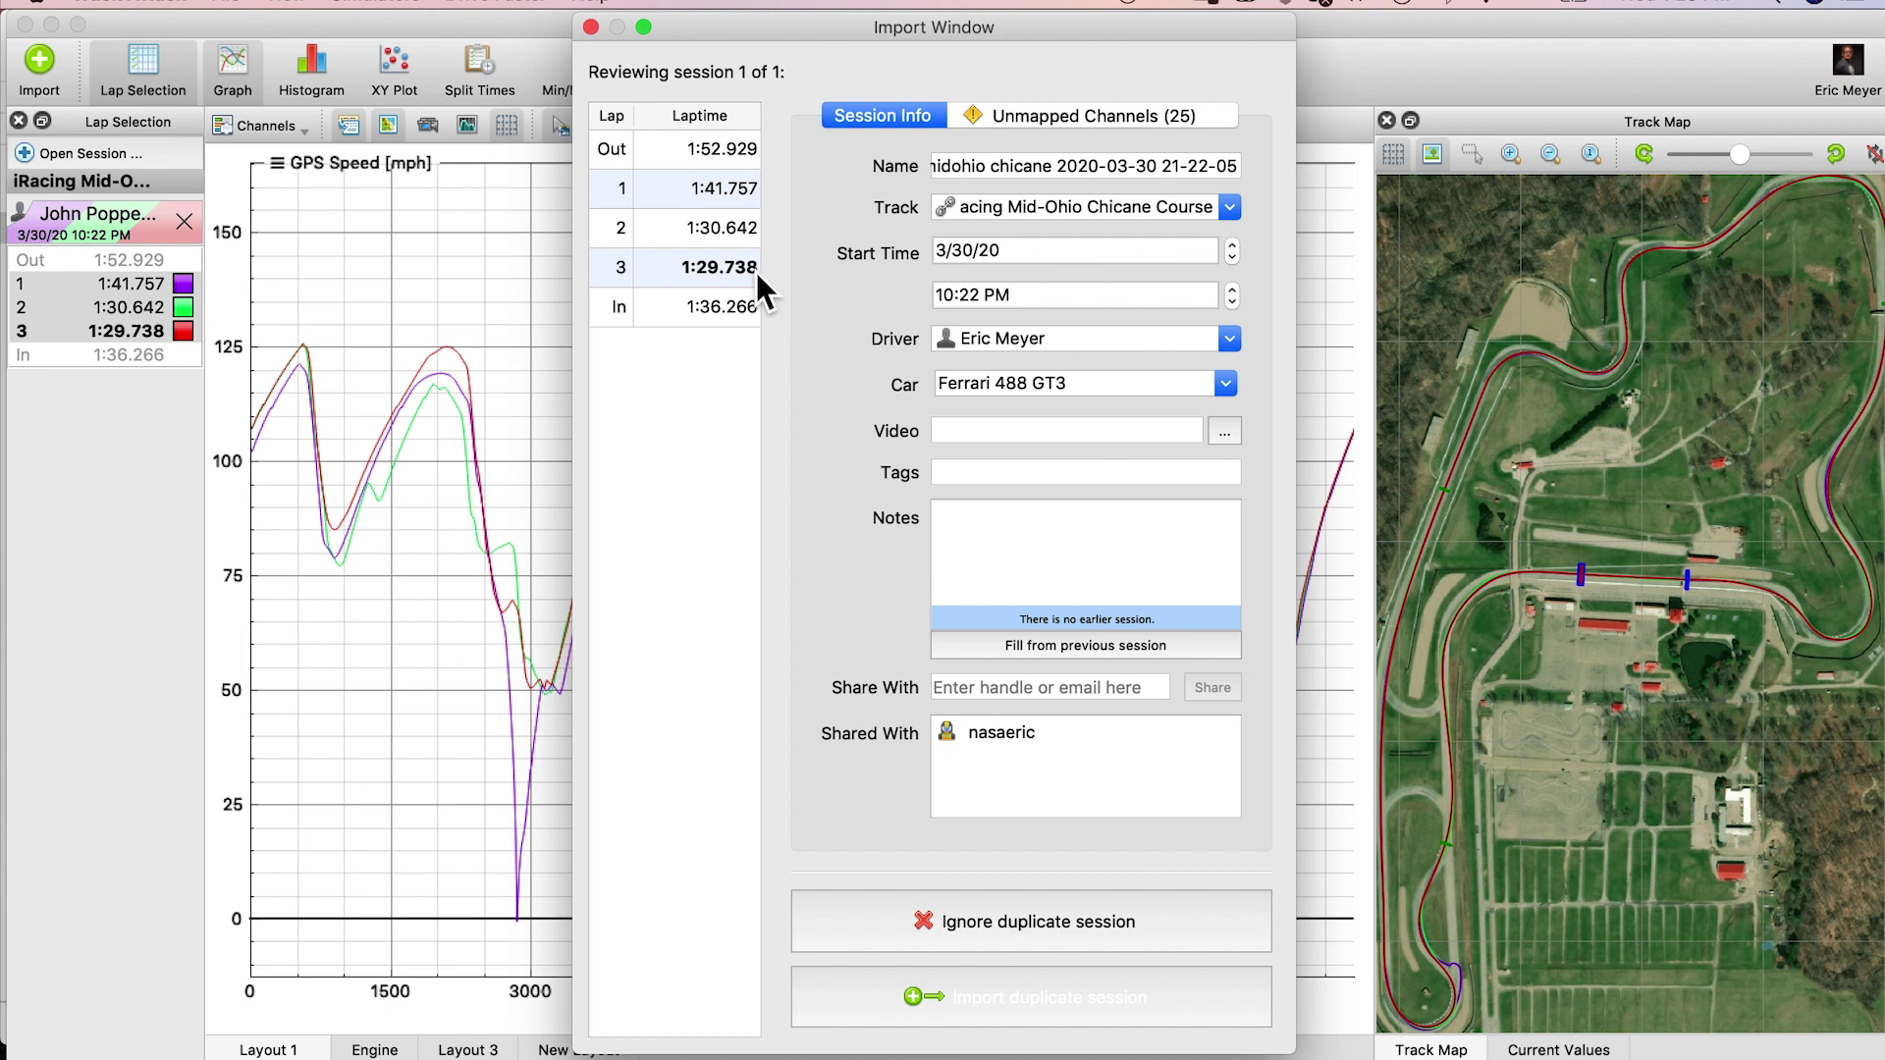
pyautogui.click(729, 277)
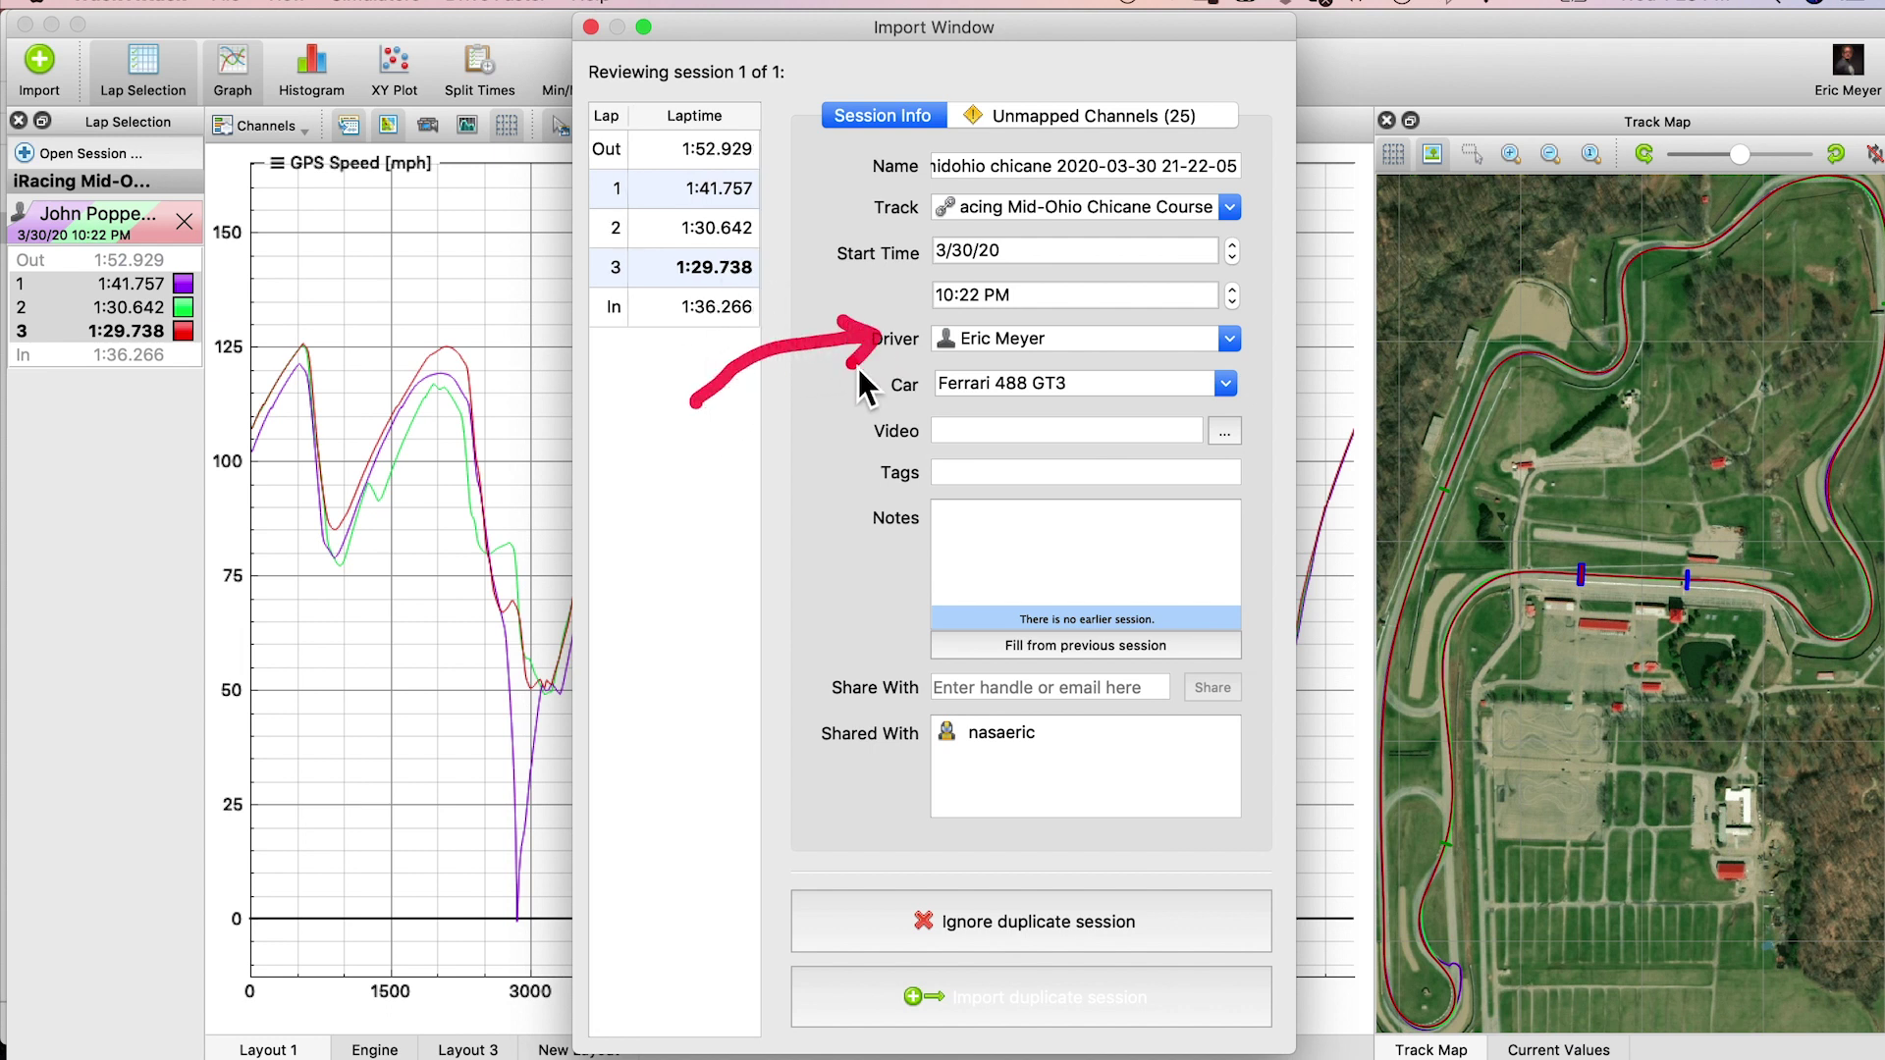
pyautogui.click(1106, 339)
pyautogui.press('BackSpace')
pyautogui.press('BackSpace')
pyautogui.press('BackSpace')
pyautogui.press('BackSpace')
pyautogui.press('BackSpace')
pyautogui.press('BackSpace')
pyautogui.press('BackSpace')
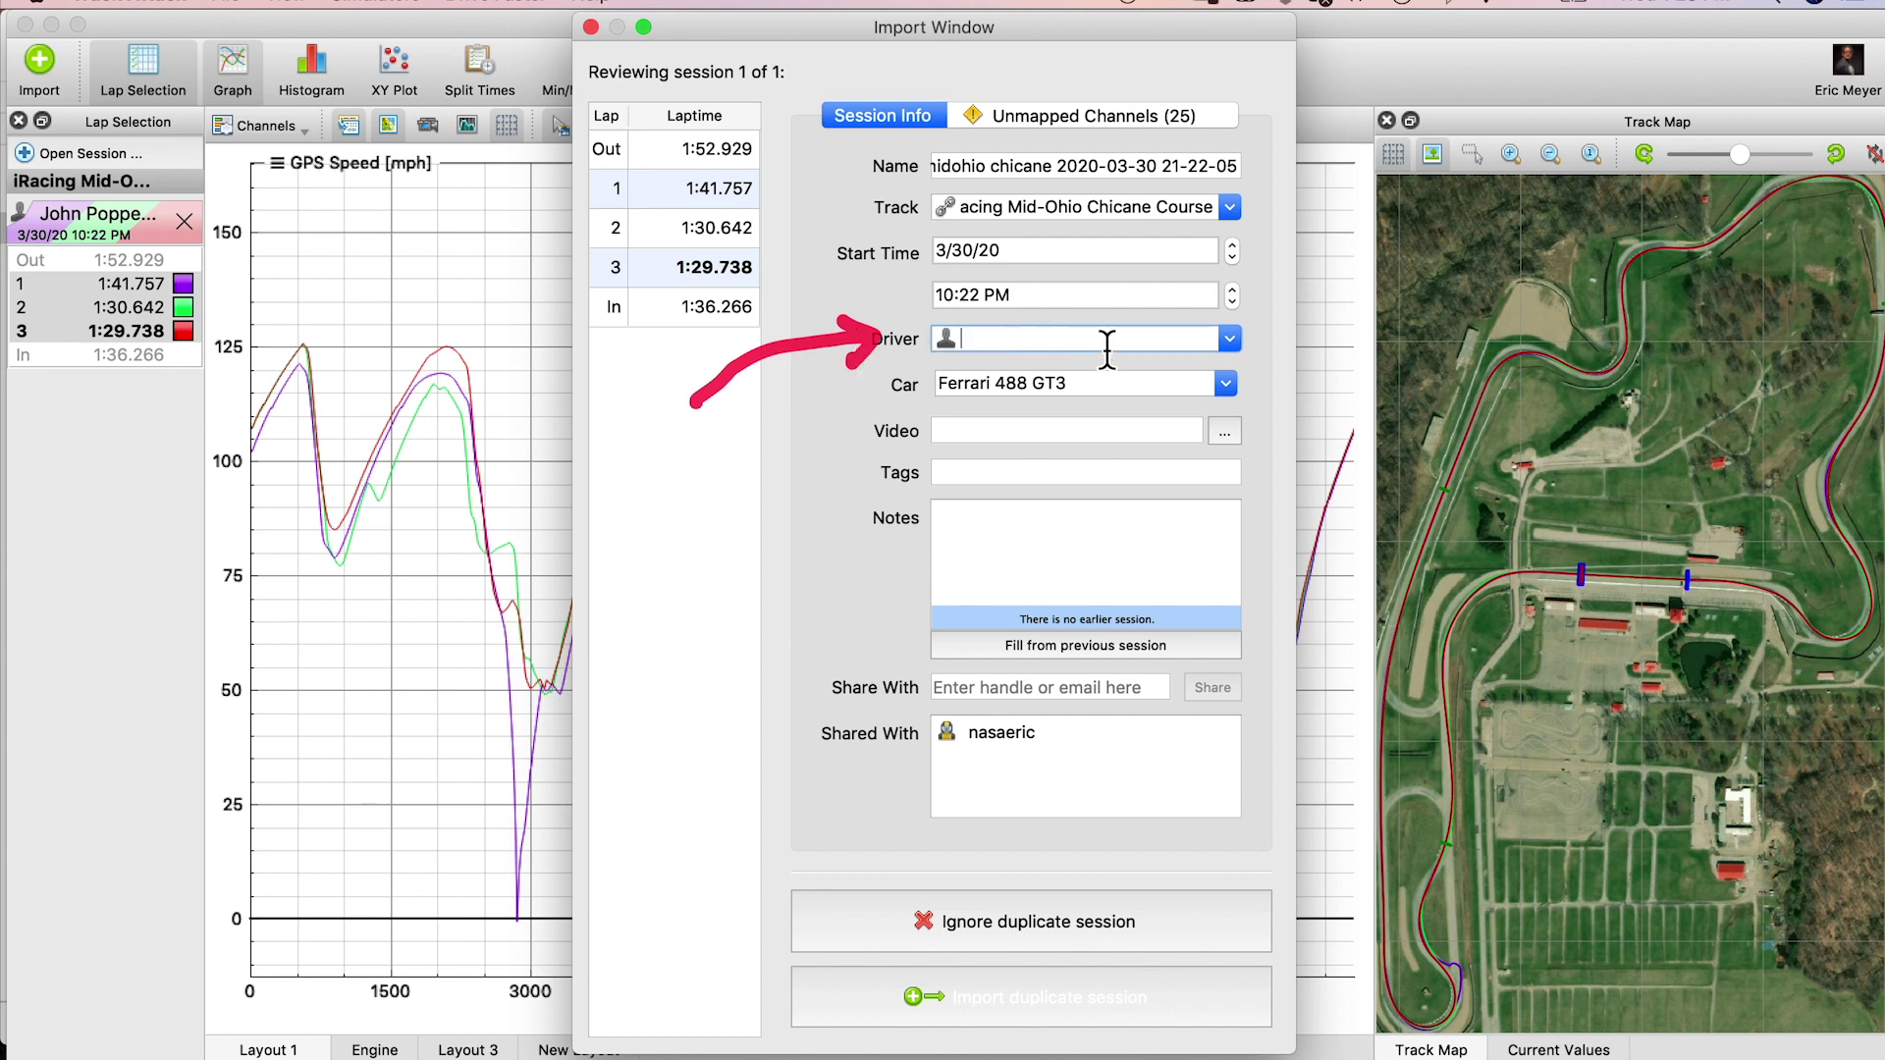
pyautogui.write('JOh')
pyautogui.write('n Poppenhouse')
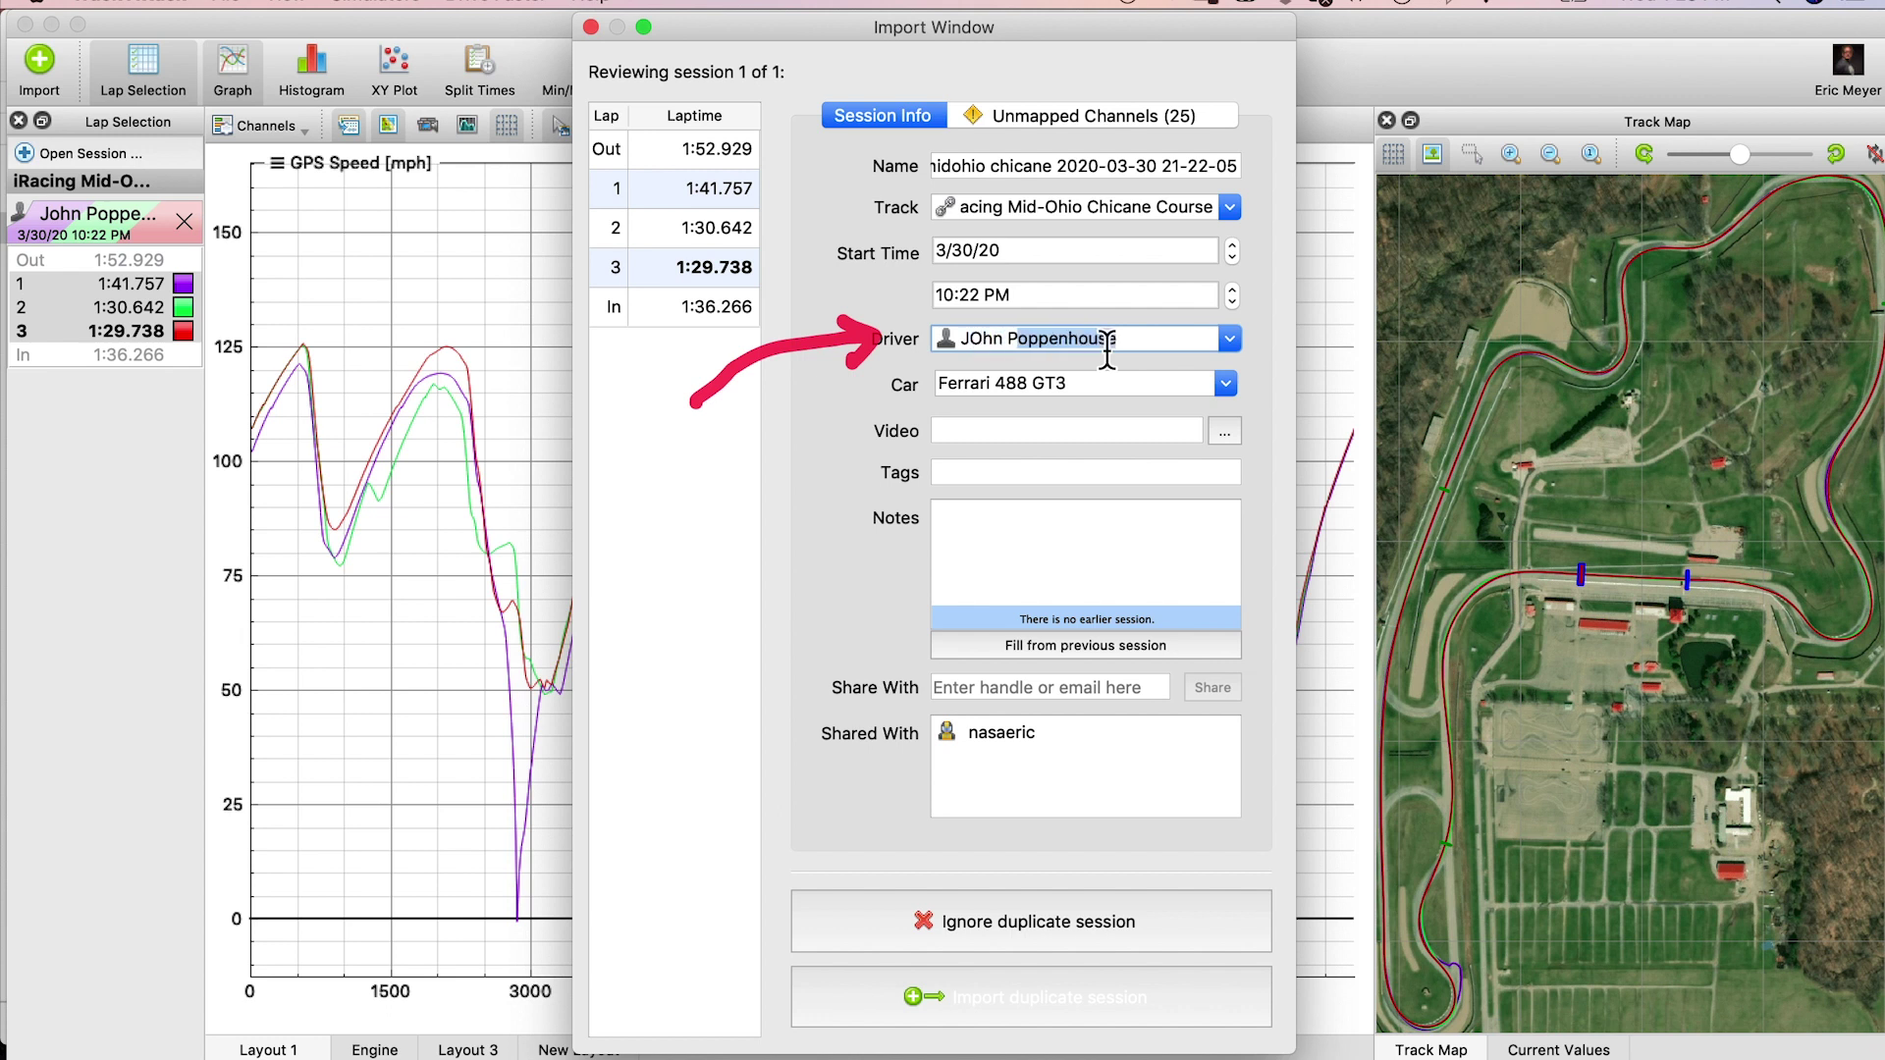
pyautogui.click(1181, 349)
# Step: Import the Mid-Ohio session as a duplicate session
pyautogui.click(778, 685)
pyautogui.click(837, 960)
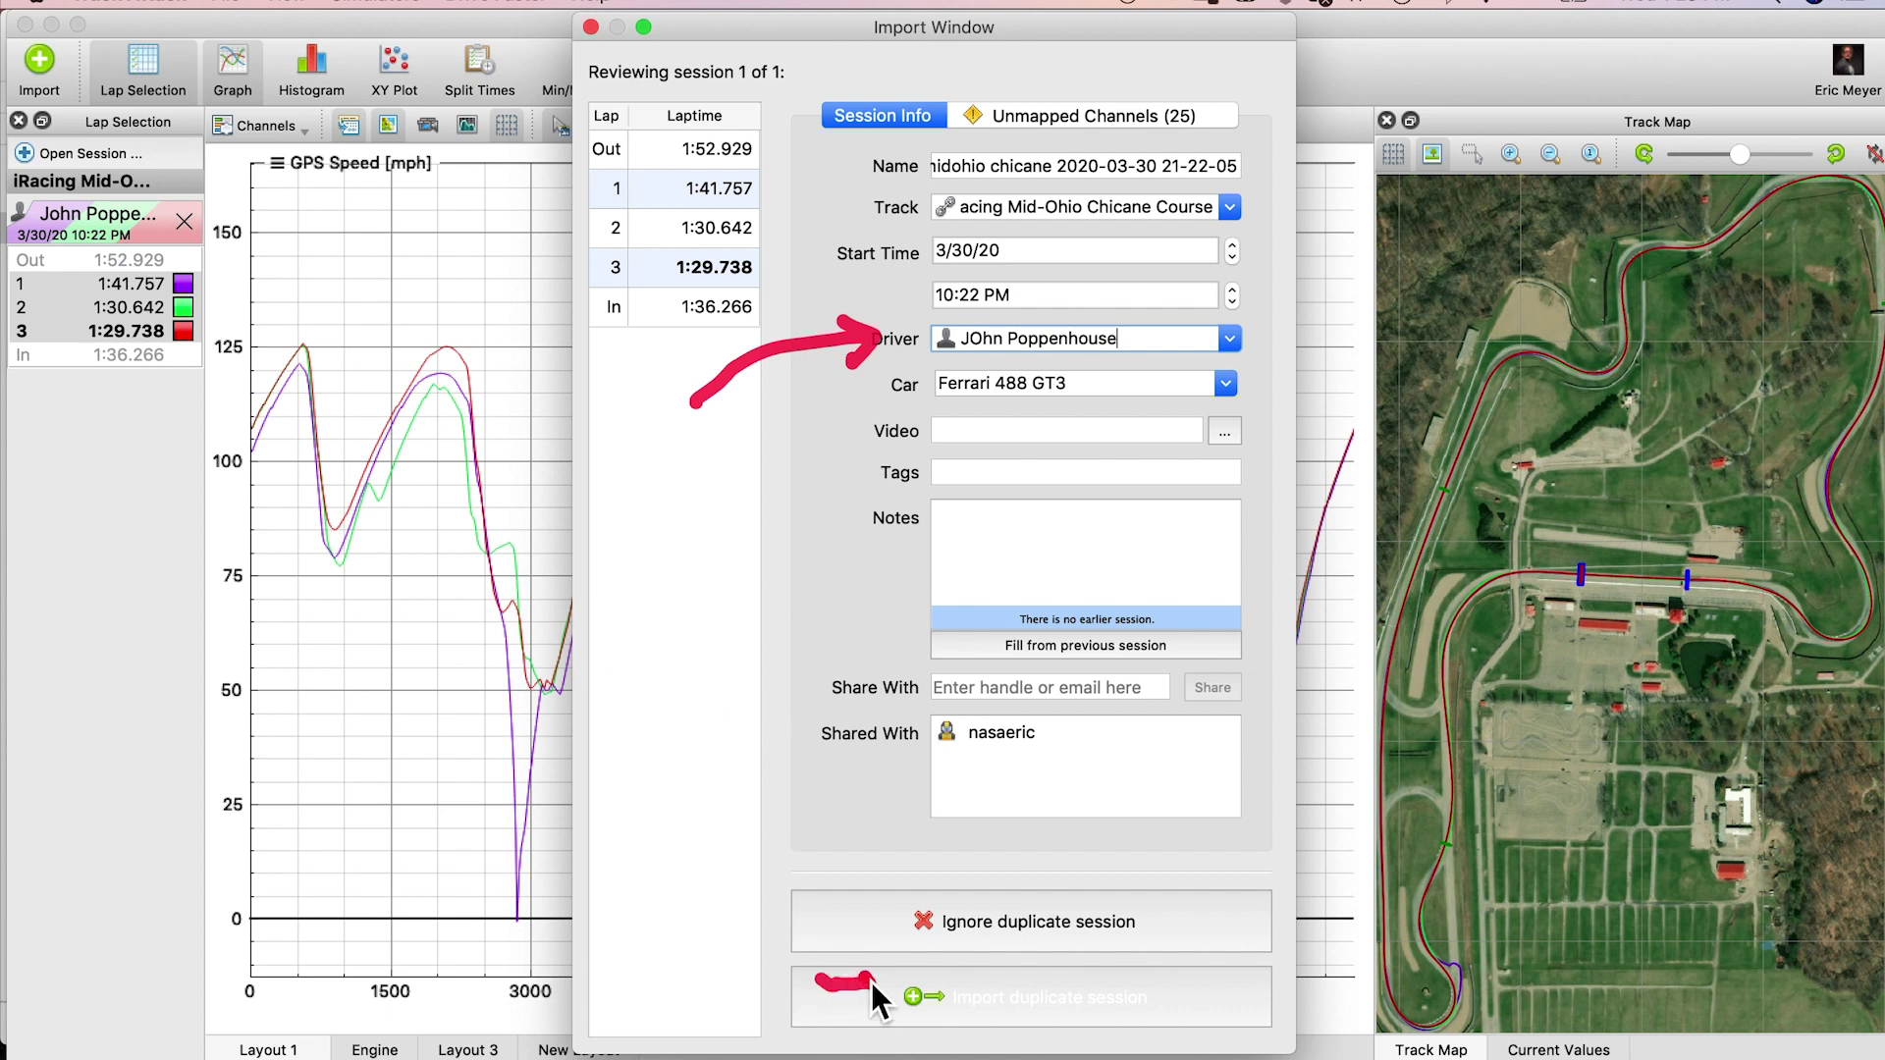
pyautogui.click(926, 994)
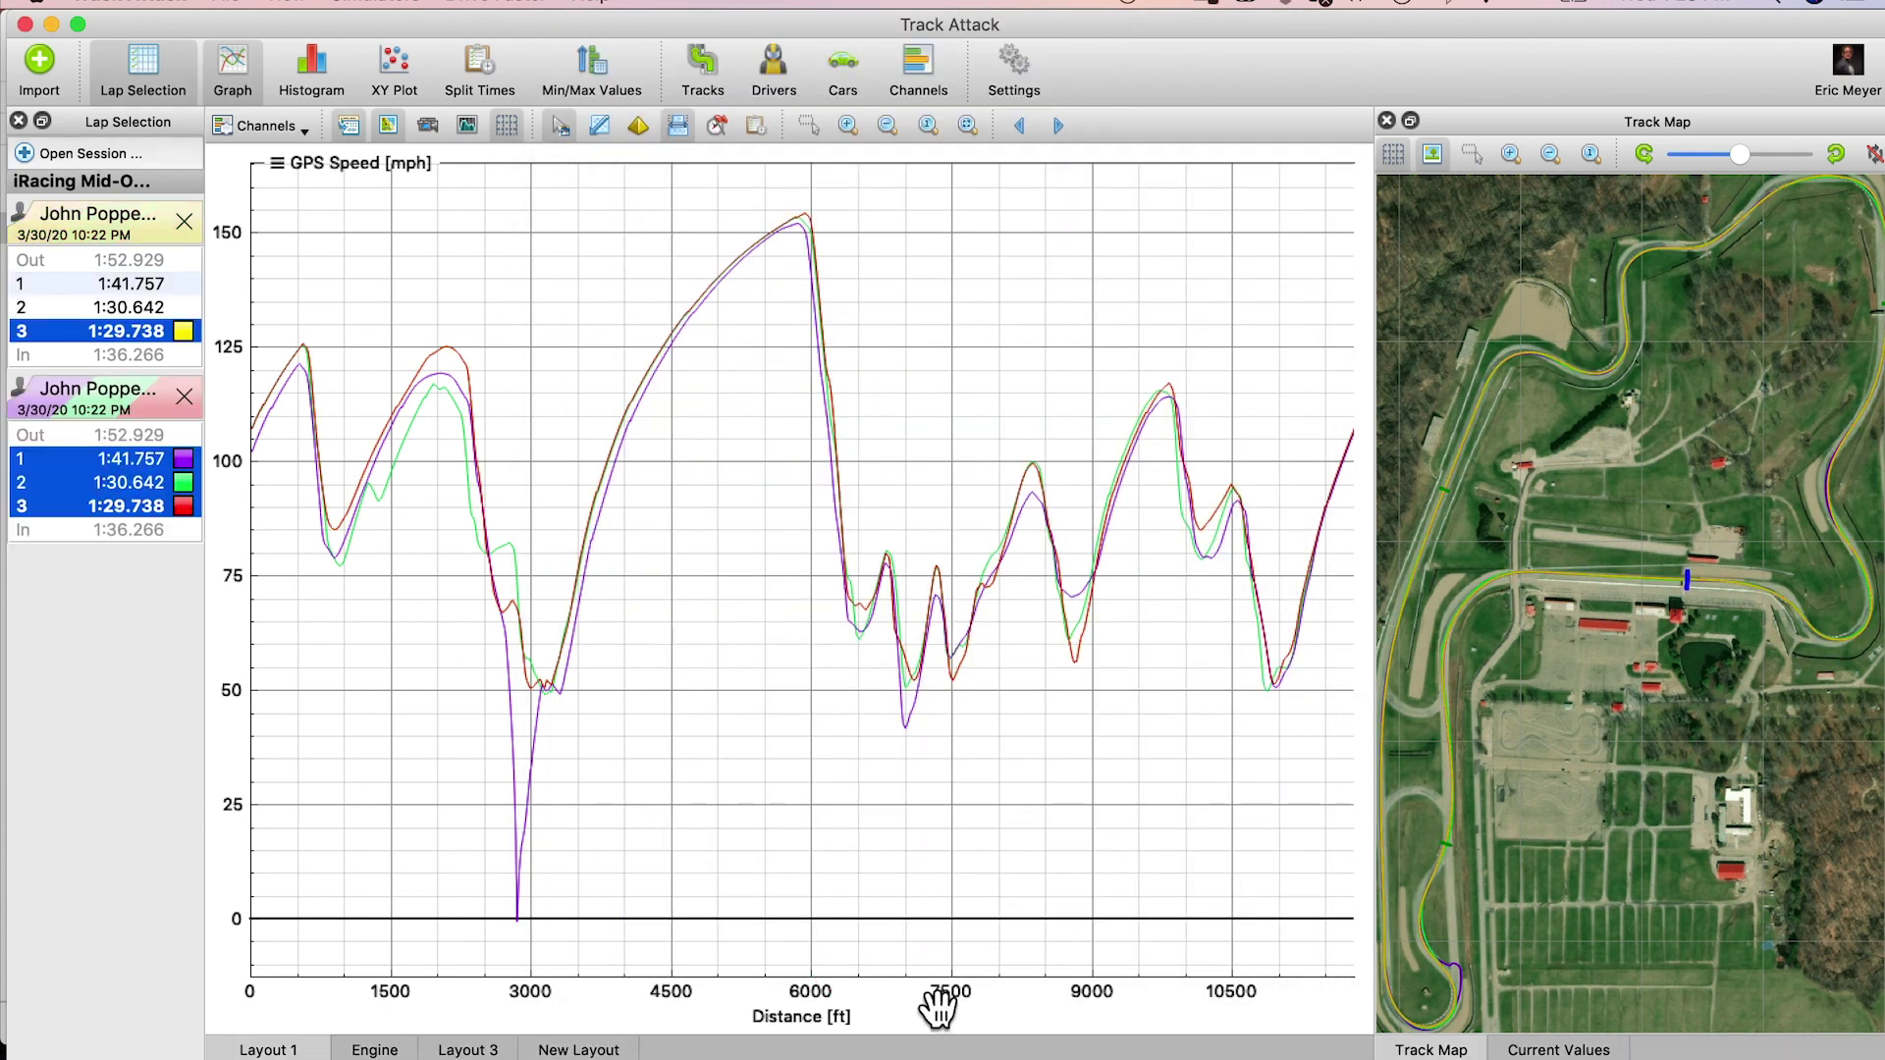
# Step: Remove the older session copy and recolour lap 3's speed trace from yellow to red
pyautogui.click(185, 398)
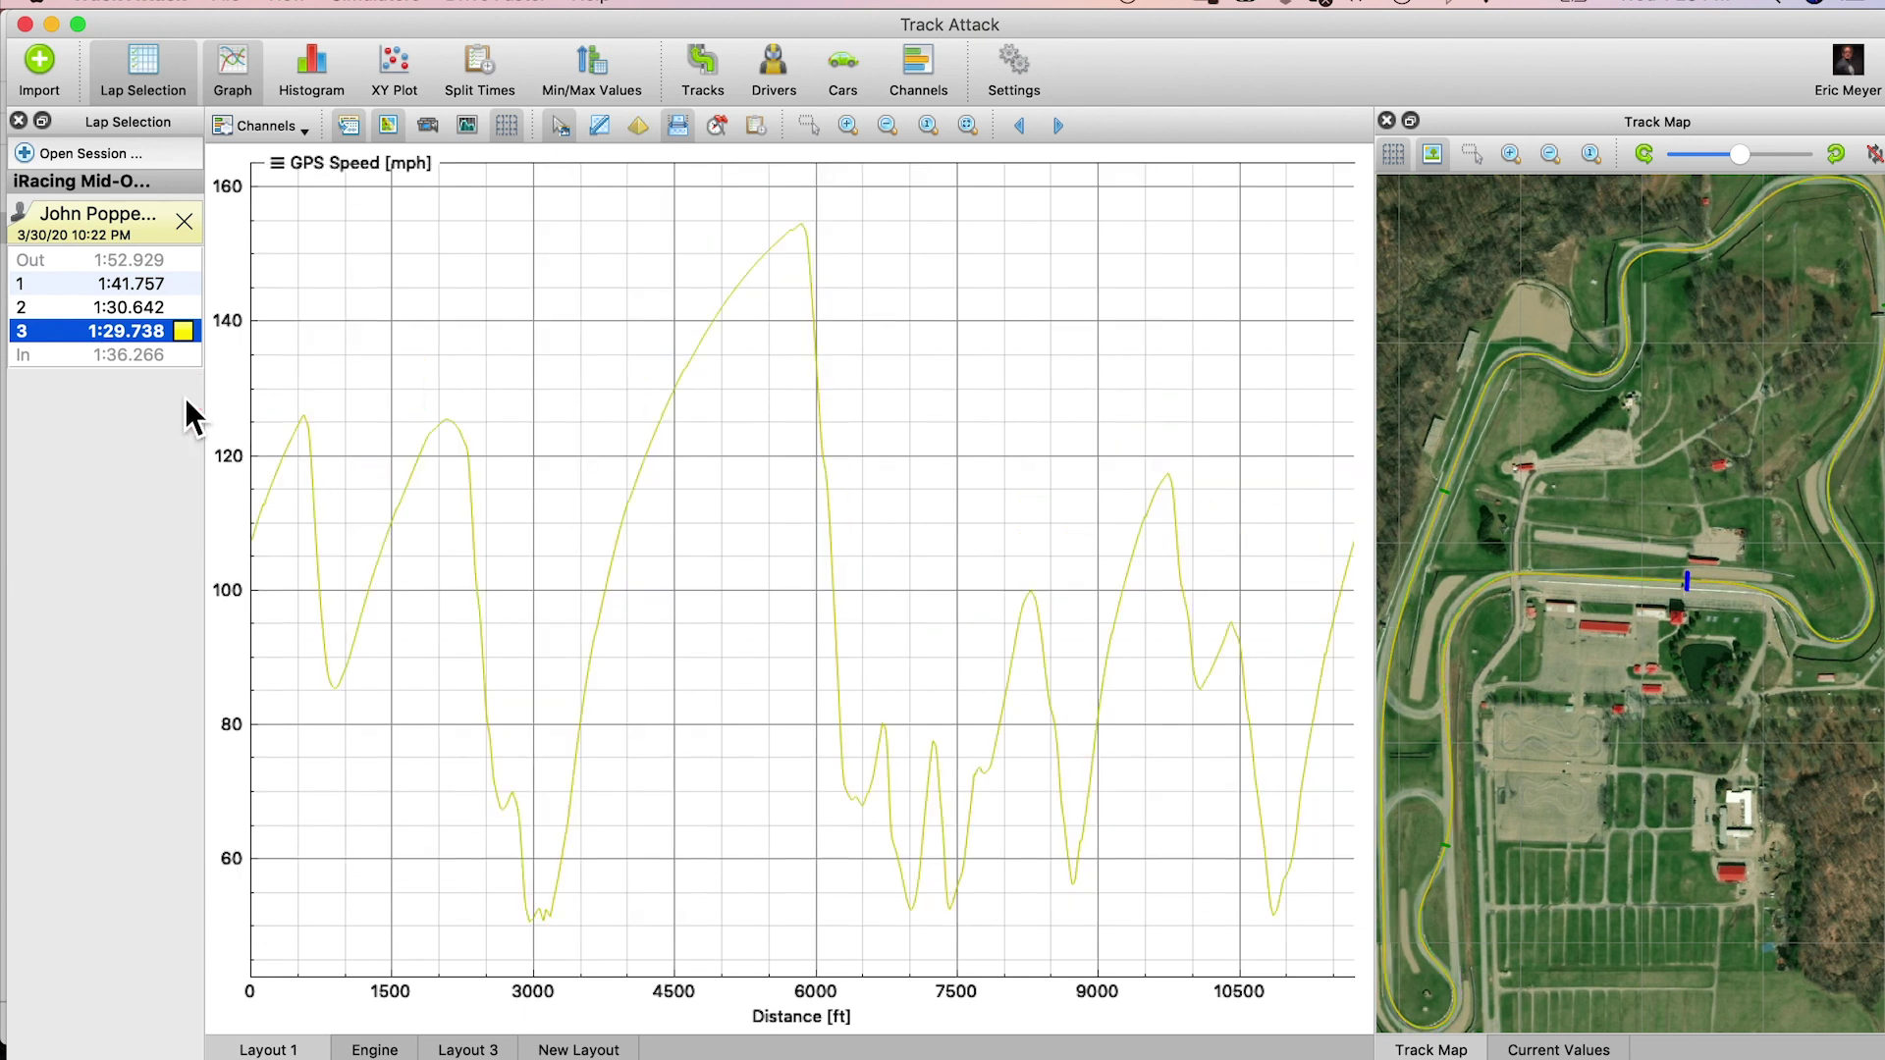
pyautogui.click(183, 334)
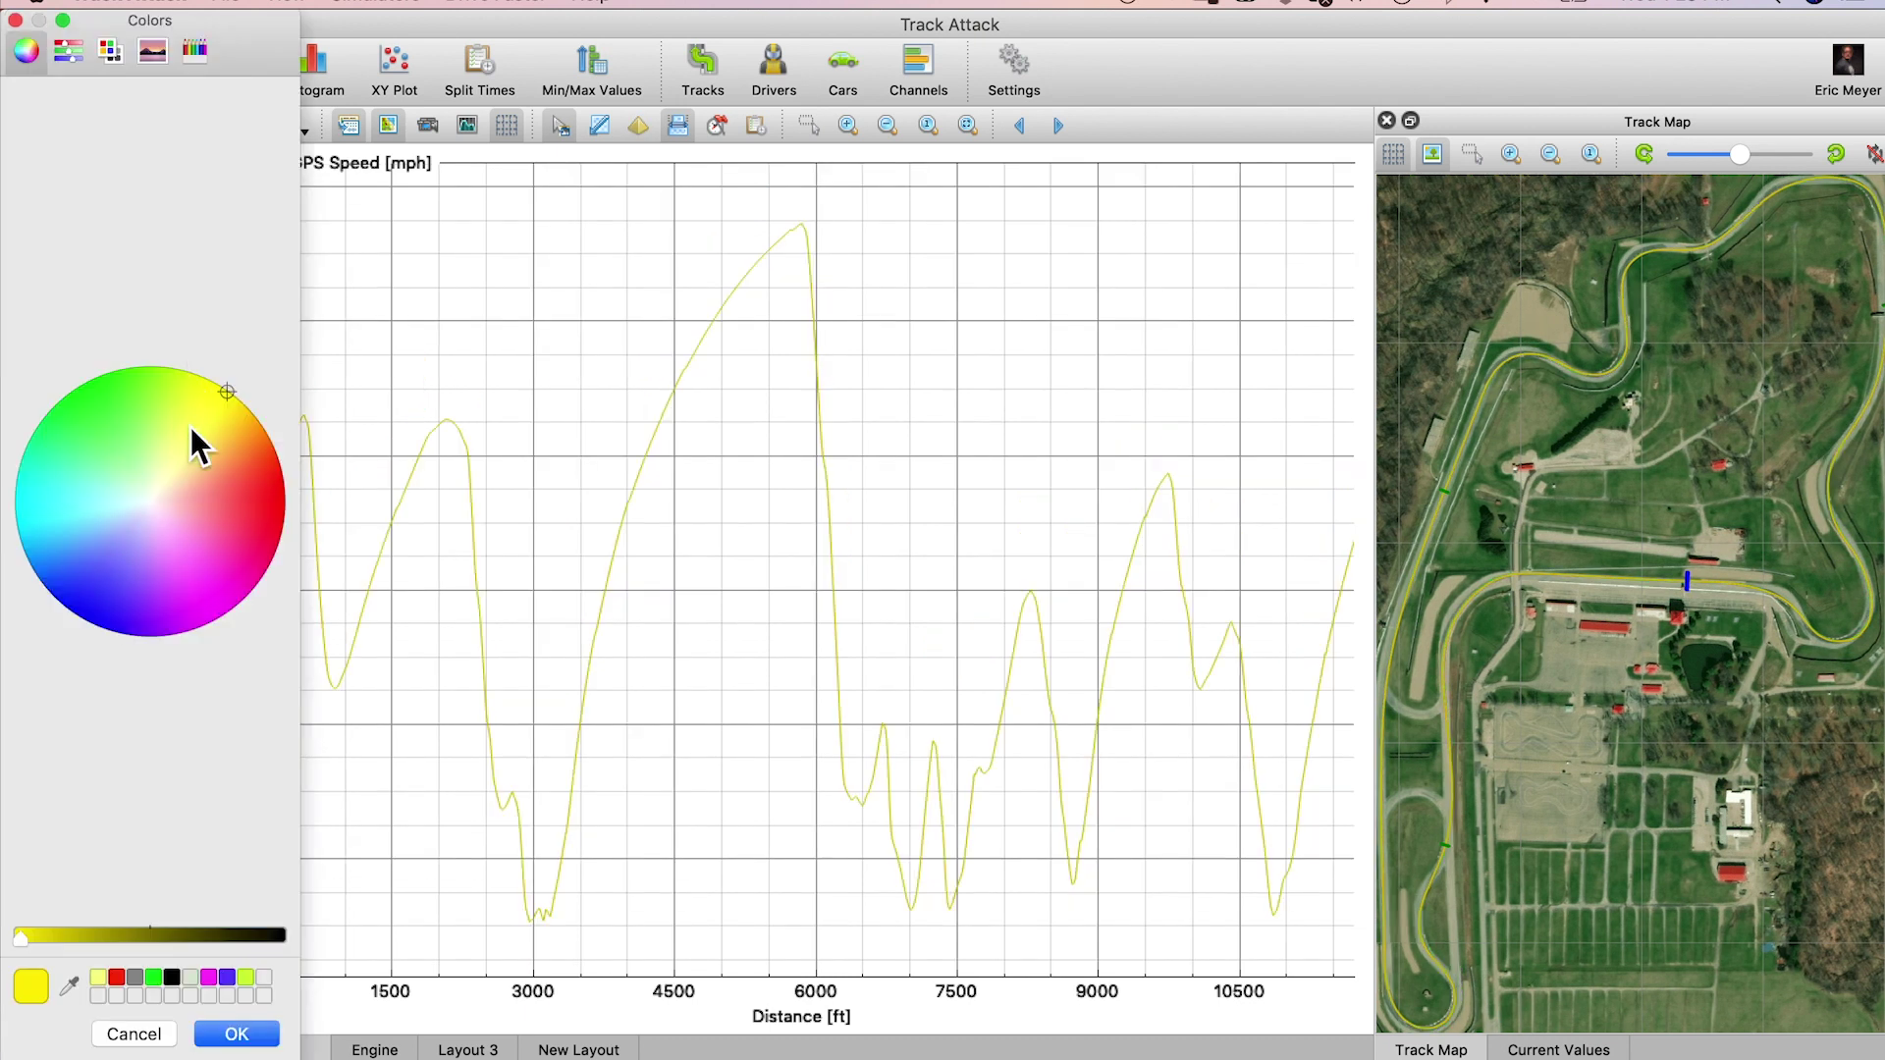
pyautogui.click(235, 505)
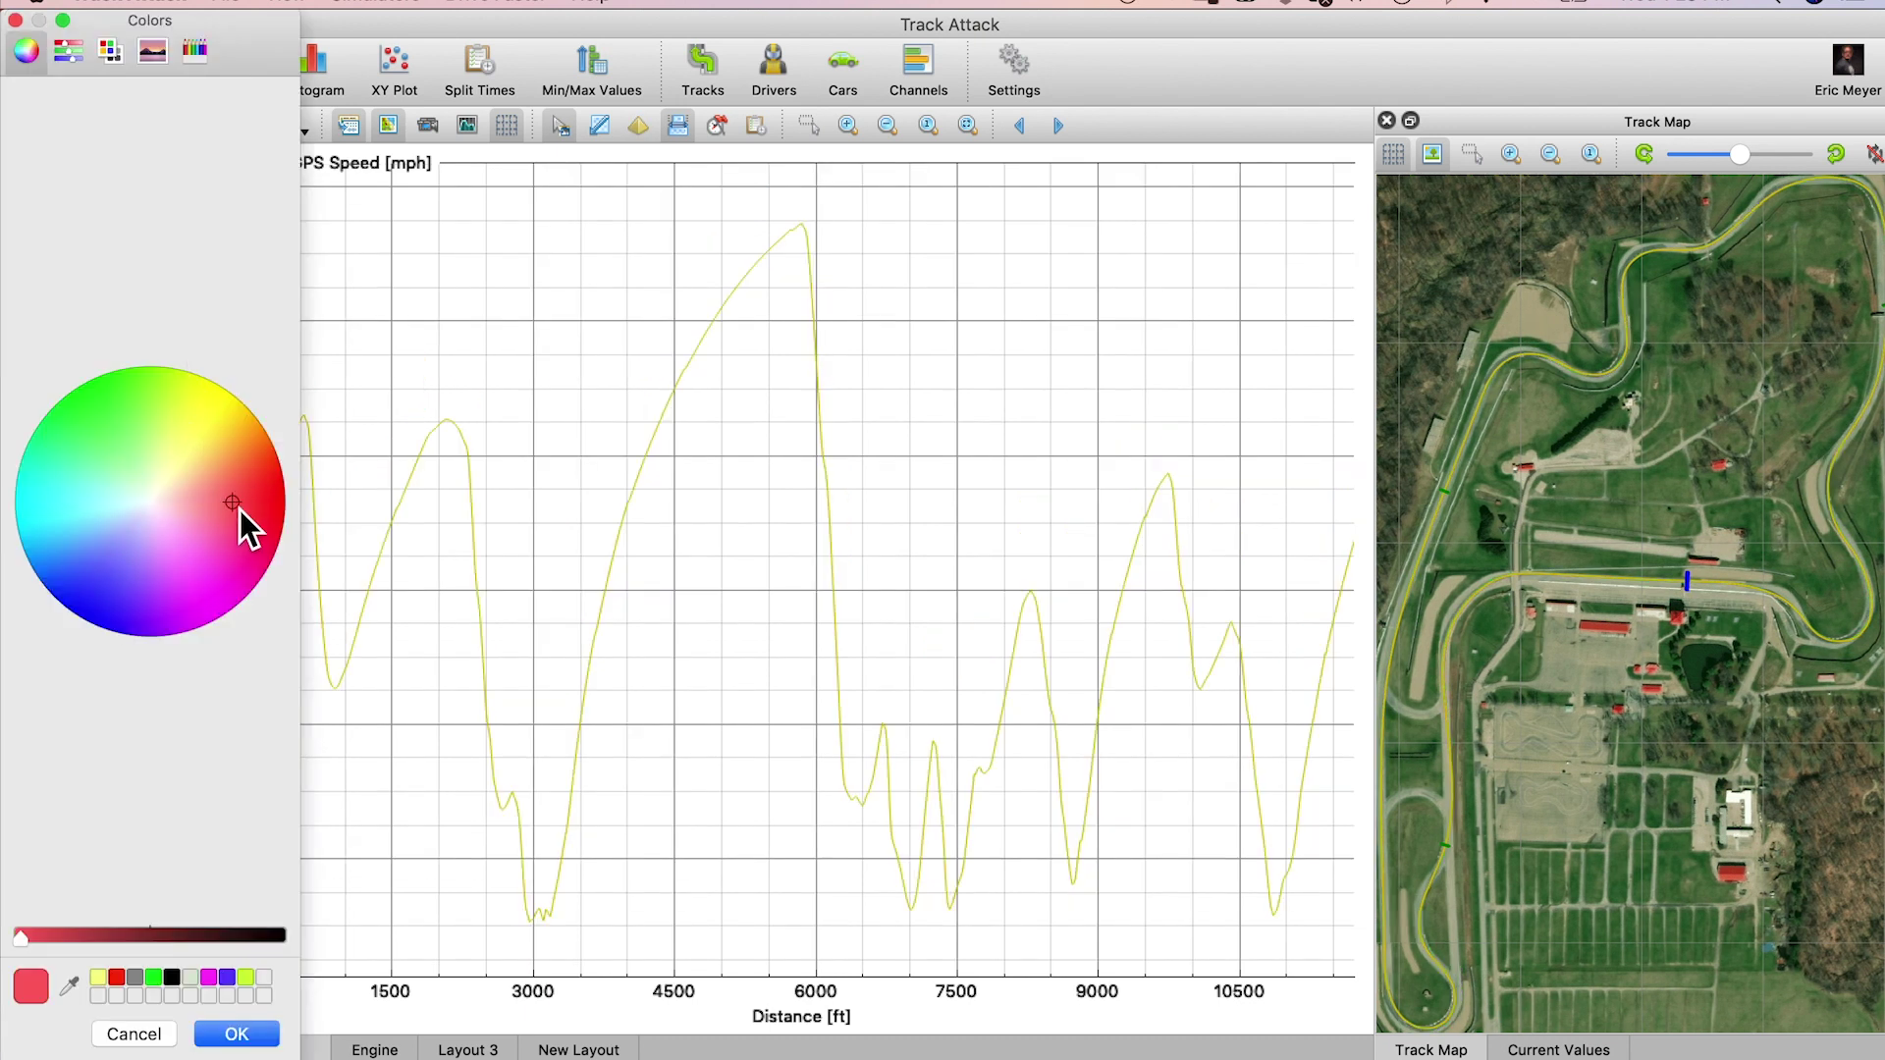
pyautogui.click(248, 1035)
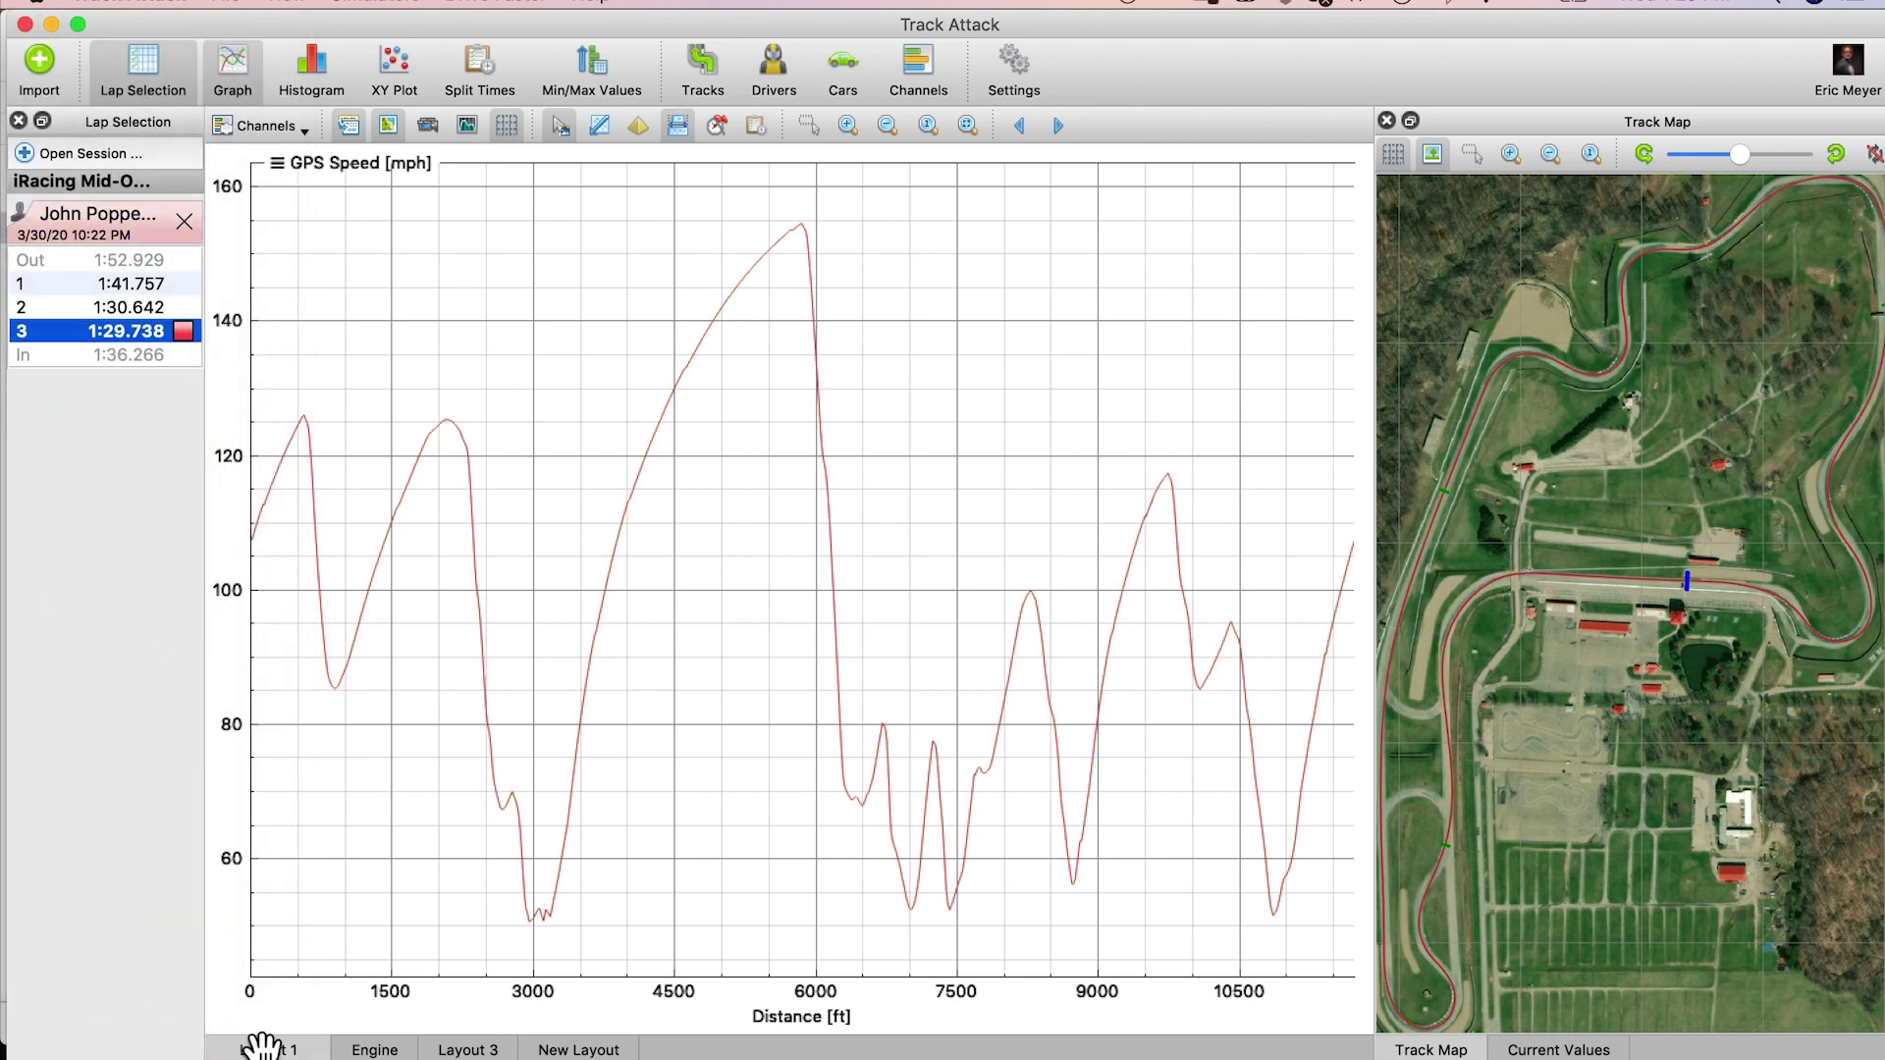